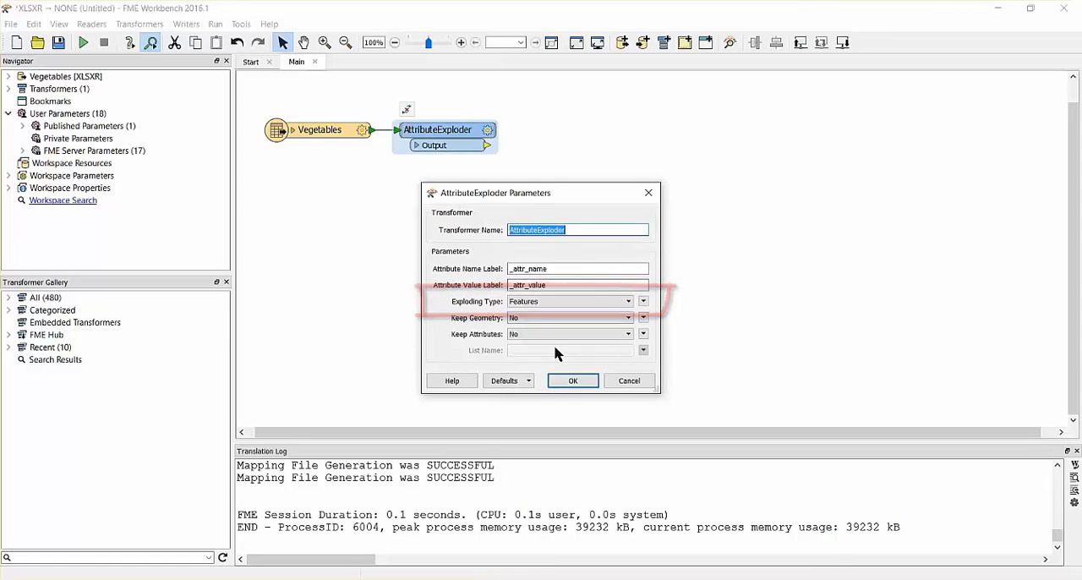
- Accept the AttributeExploder parameters and add a Tester transformer connected to the AttributeExploder's Output port
click(572, 382)
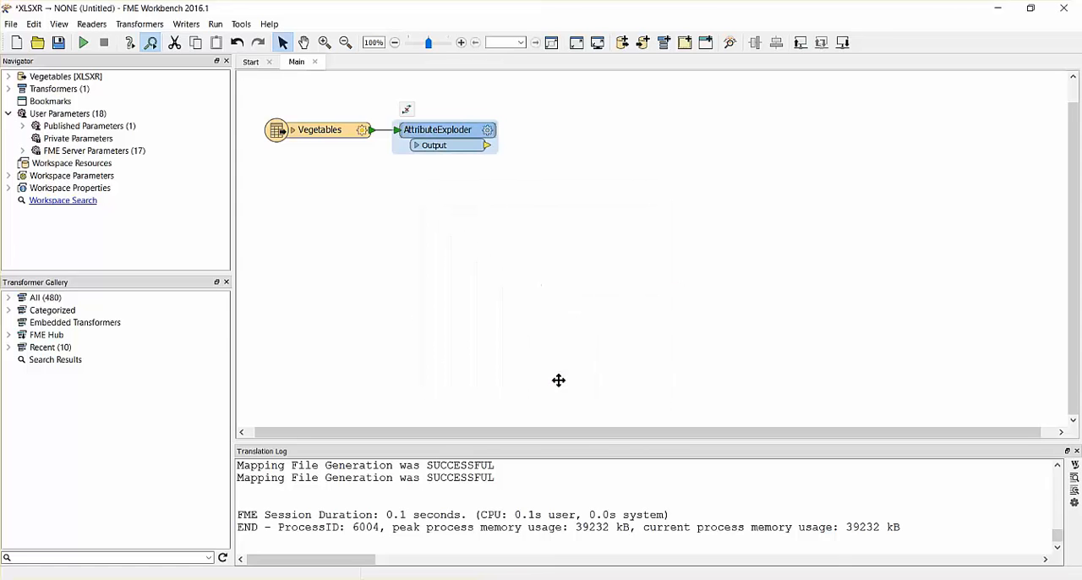
text(tester)
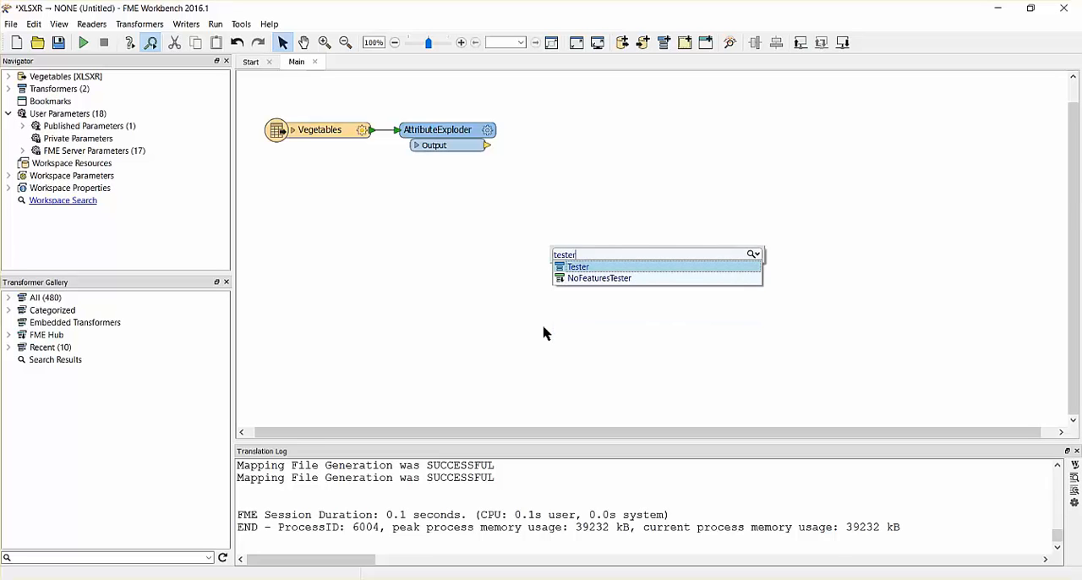
key(Return)
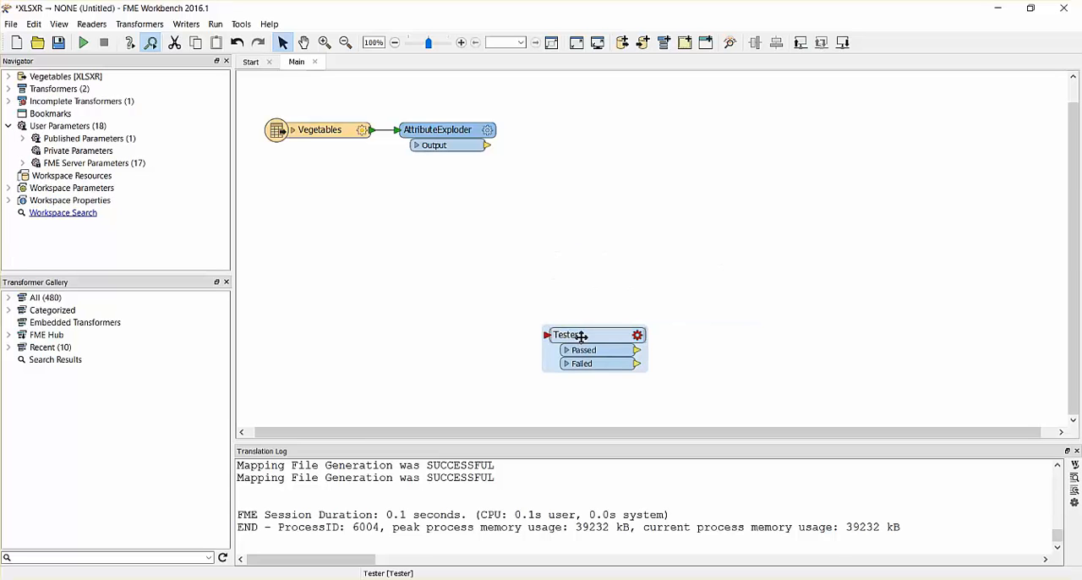
mouse_move(580, 336)
mouse_down()
mouse_move(570, 244)
mouse_move(524, 158)
mouse_move(554, 146)
mouse_up()
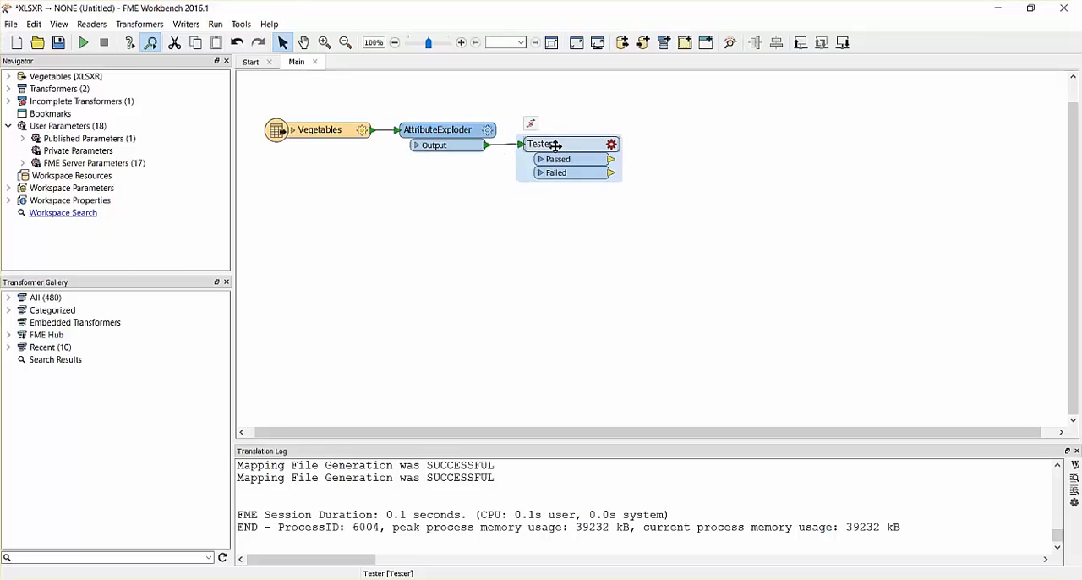
click(555, 229)
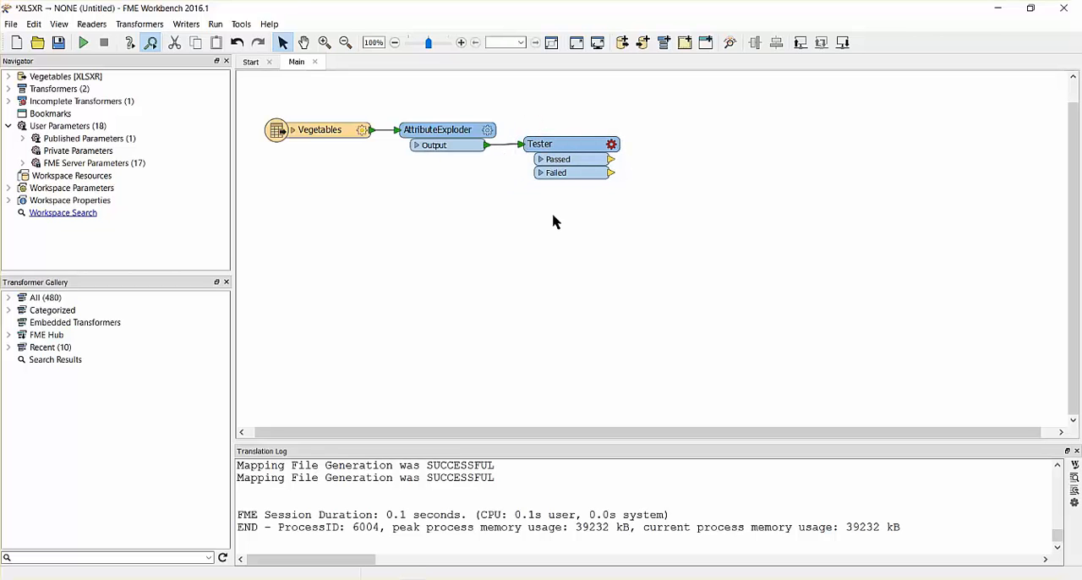
- Add a first test clause to the Tester: _attr_name Begins With fme_
click(571, 149)
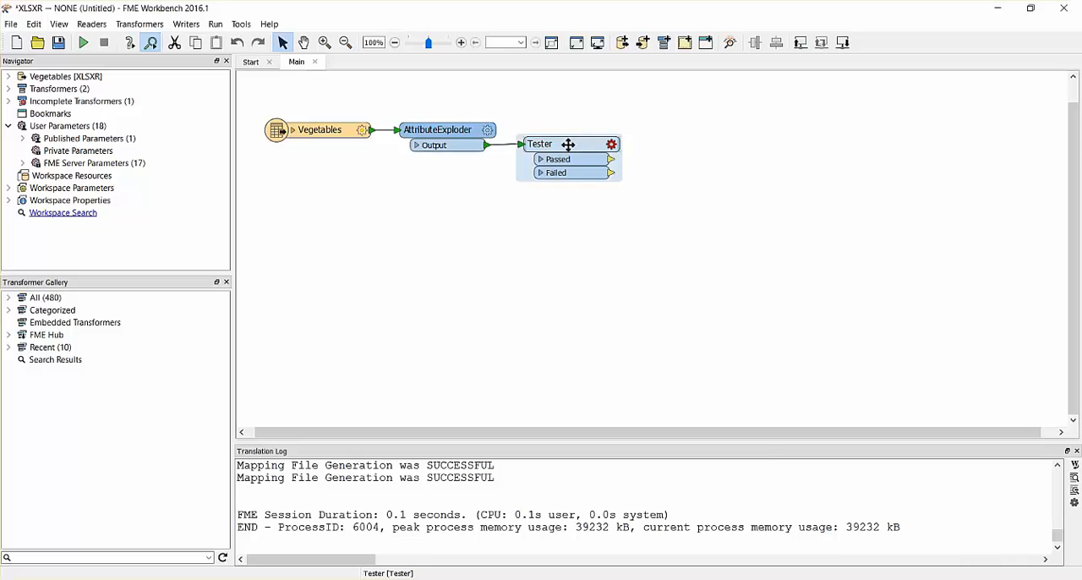
double_click(568, 145)
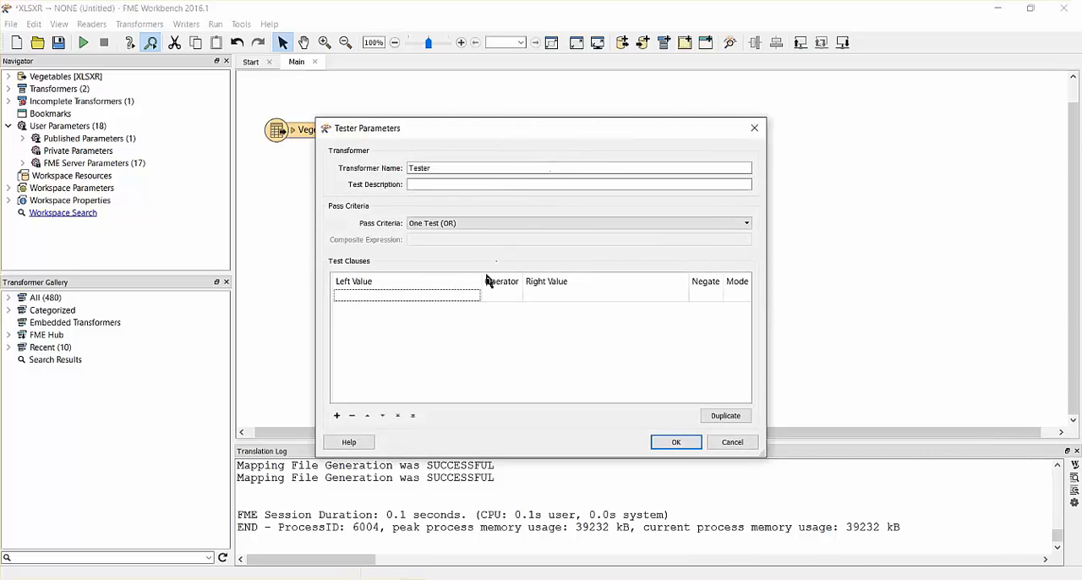
click(476, 297)
click(476, 296)
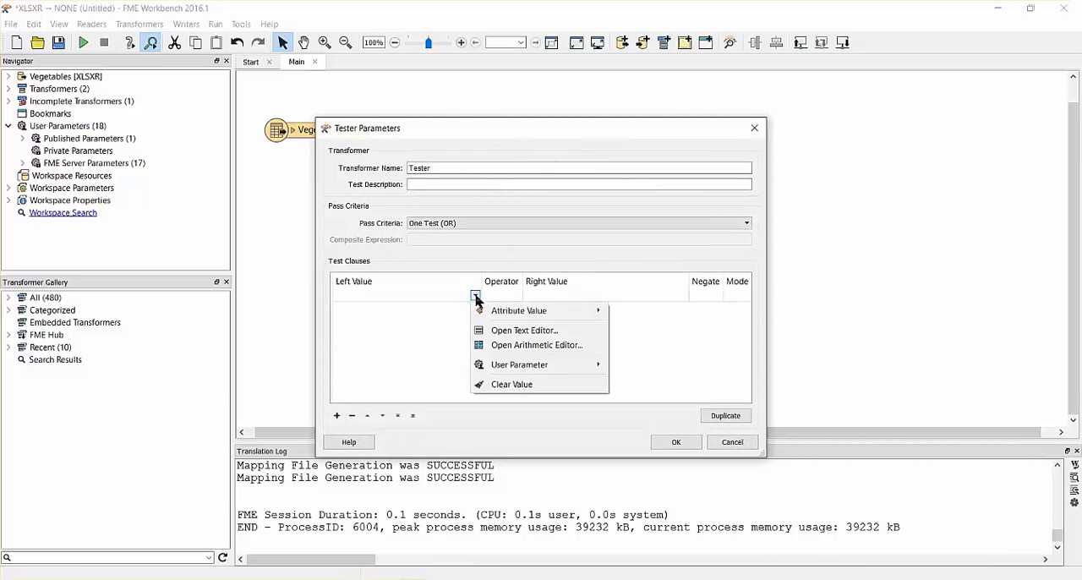
mouse_move(499, 313)
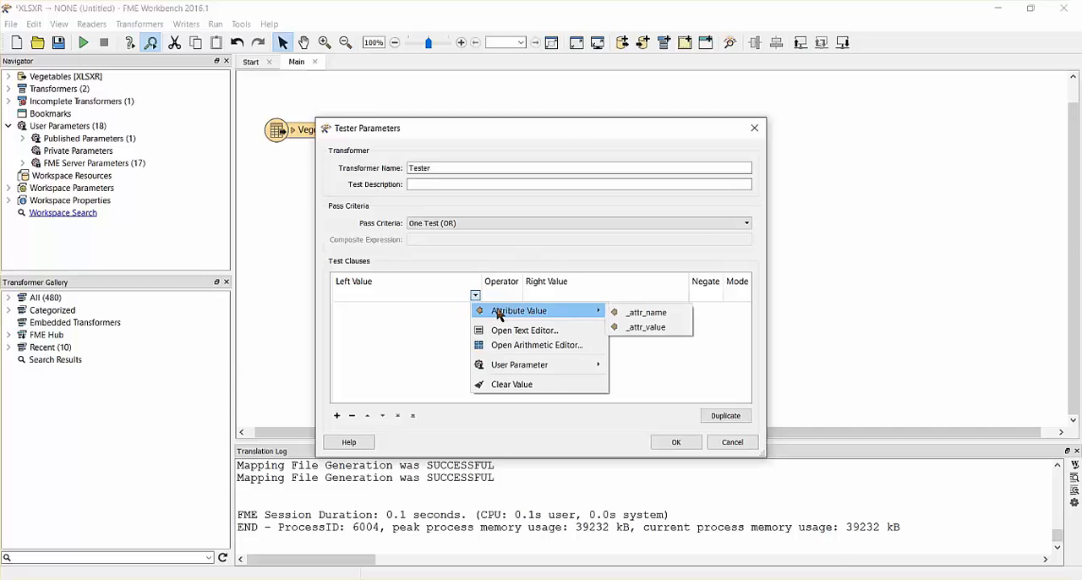
click(656, 315)
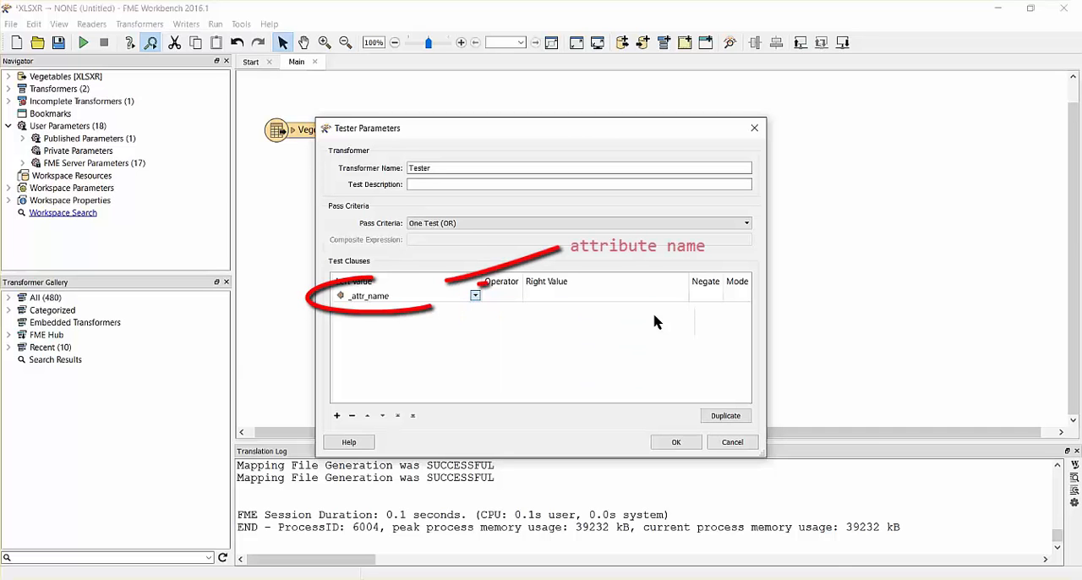
click(515, 298)
click(515, 296)
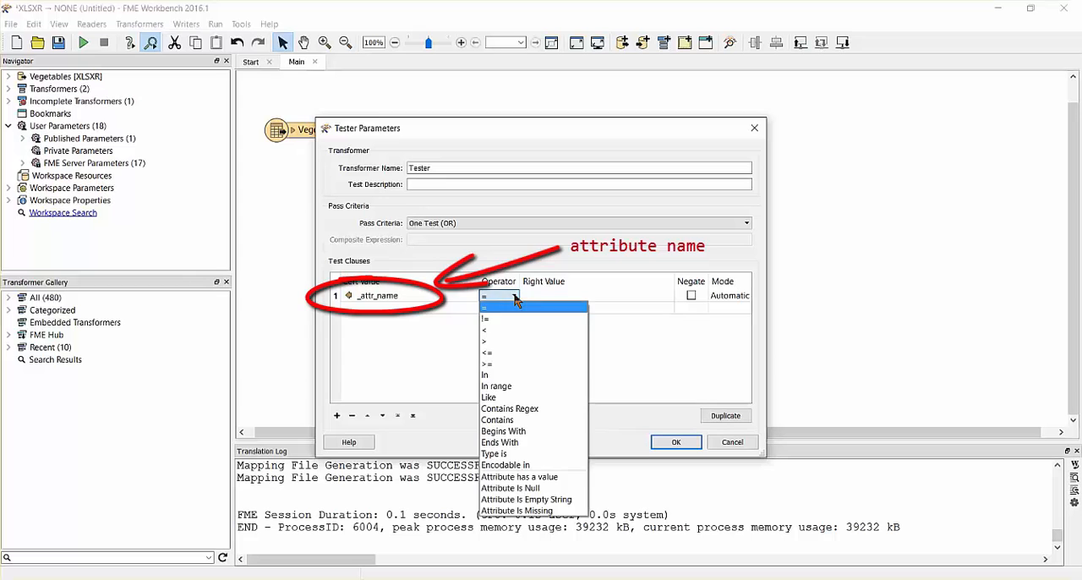
click(511, 432)
click(539, 296)
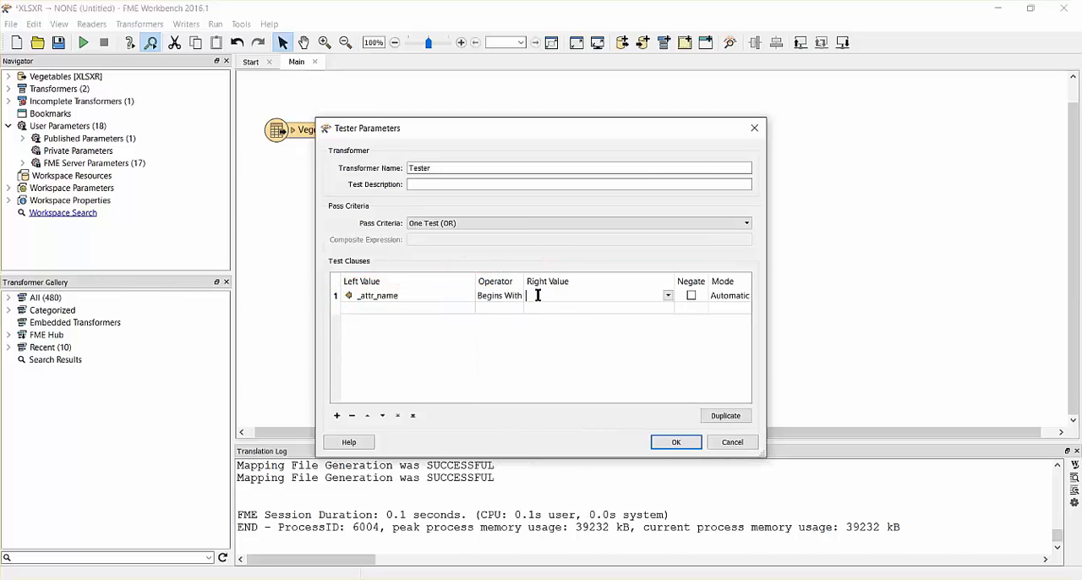
- Add a second Tester clause: _attr_name Begins With multi_reader_
click(468, 309)
click(469, 307)
mouse_move(583, 334)
click(630, 325)
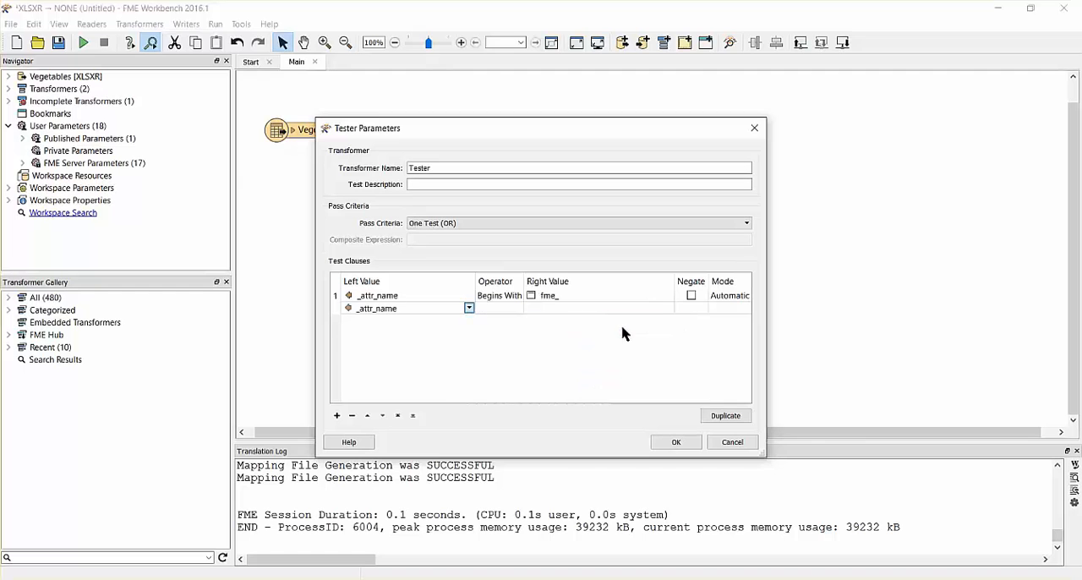
click(518, 313)
click(521, 445)
click(550, 309)
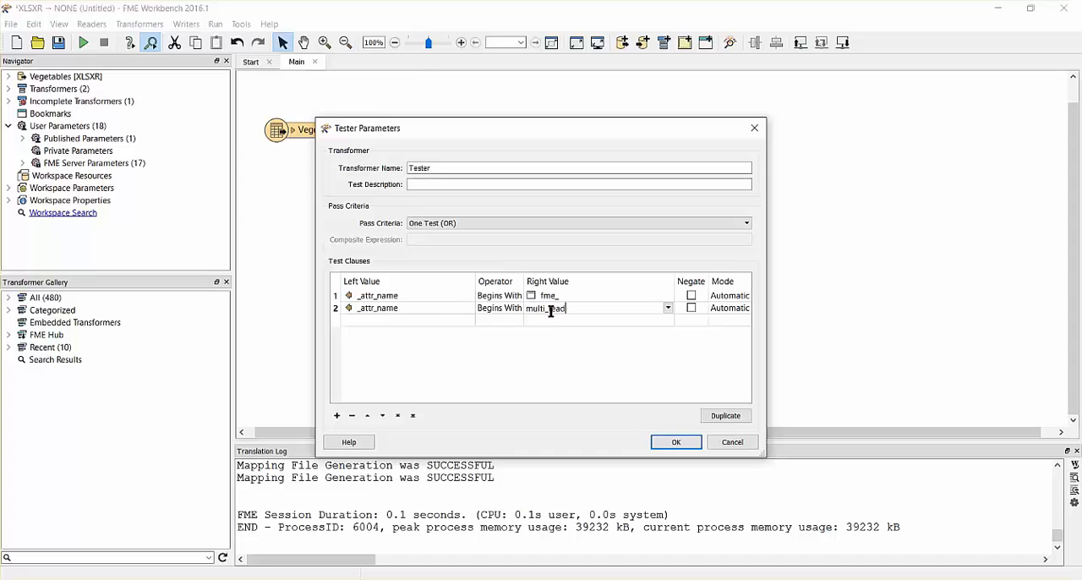
- Add a third Tester clause, _attr_name Begins With xlsx_, and accept the Tester parameters
click(464, 321)
click(459, 322)
click(470, 319)
mouse_move(495, 341)
click(630, 337)
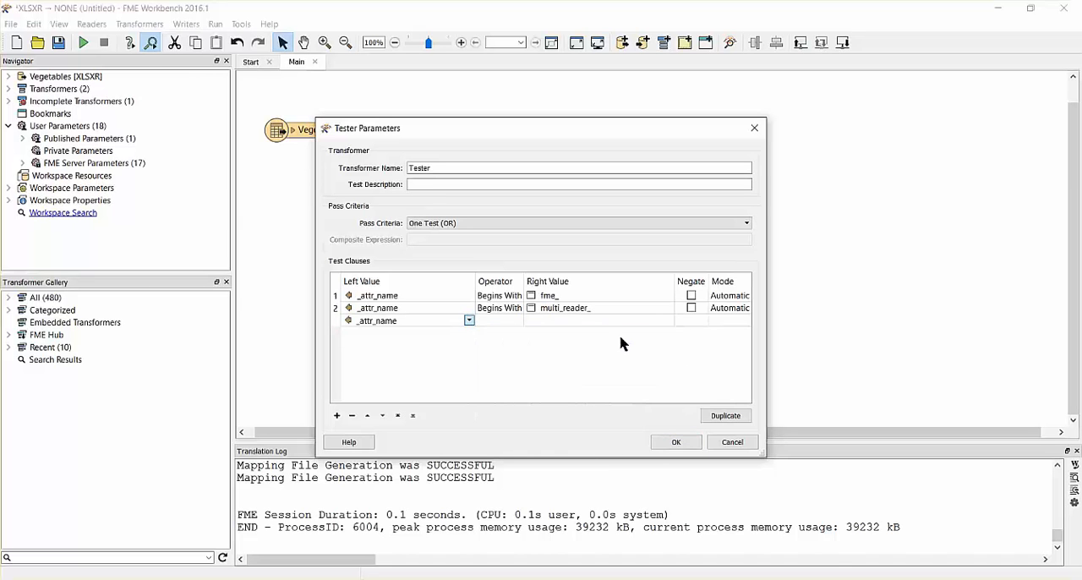
click(517, 321)
click(514, 456)
click(551, 322)
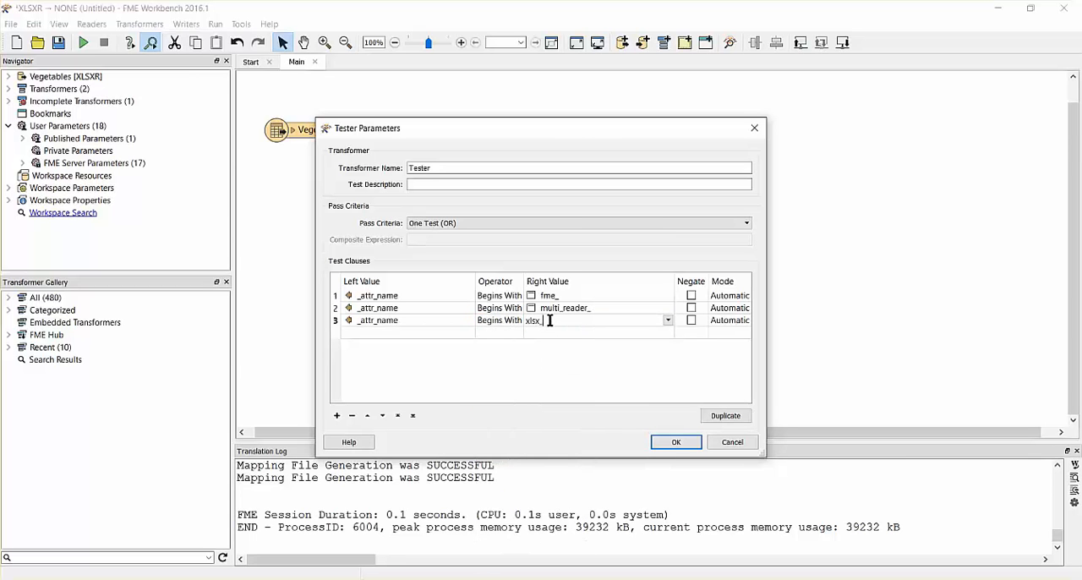
click(676, 443)
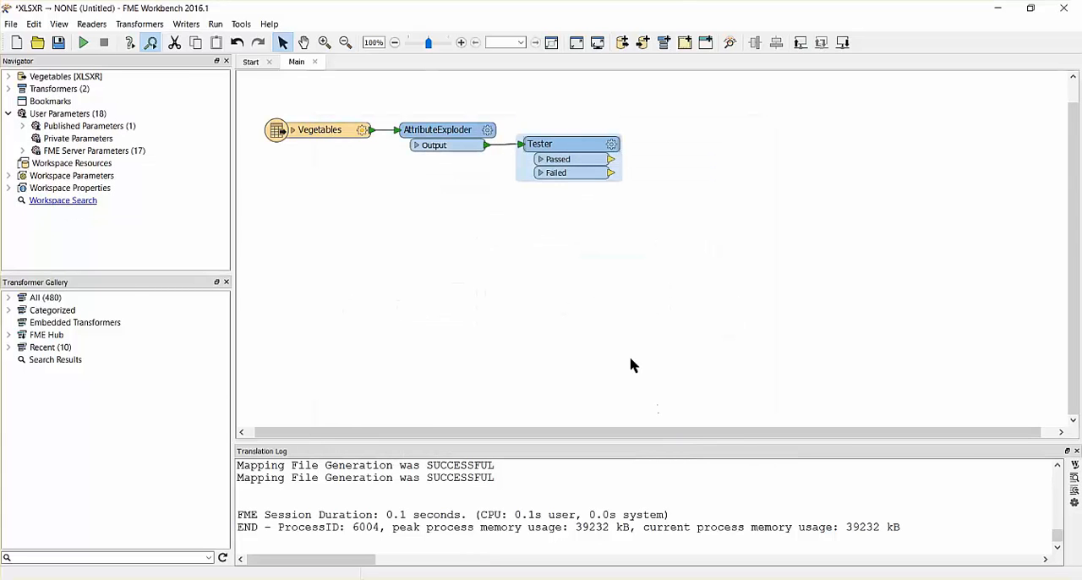
- Add an Aggregator transformer connected to the Tester's Failed port
text(aggregator)
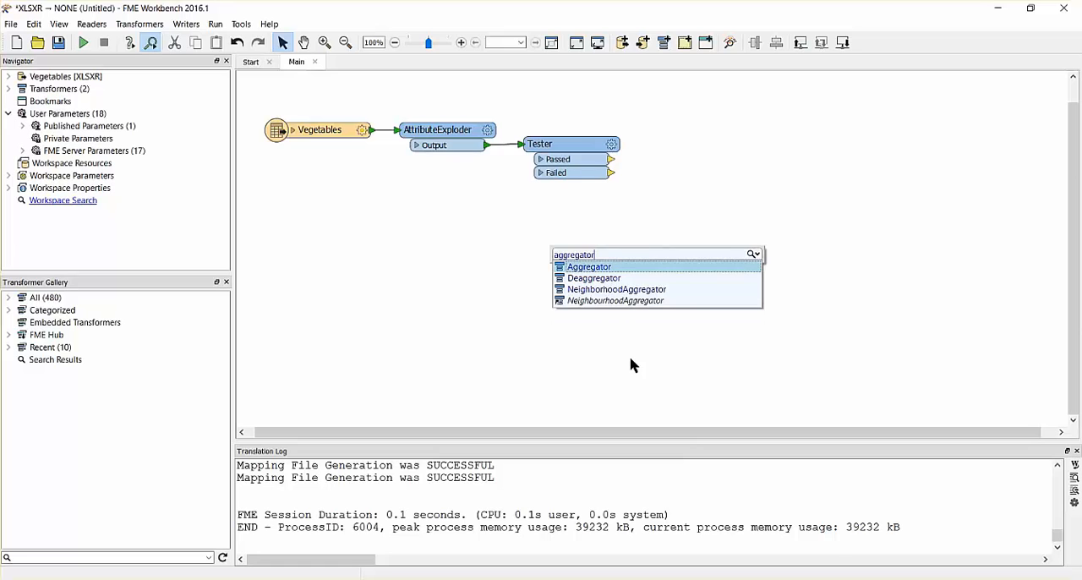
key(Return)
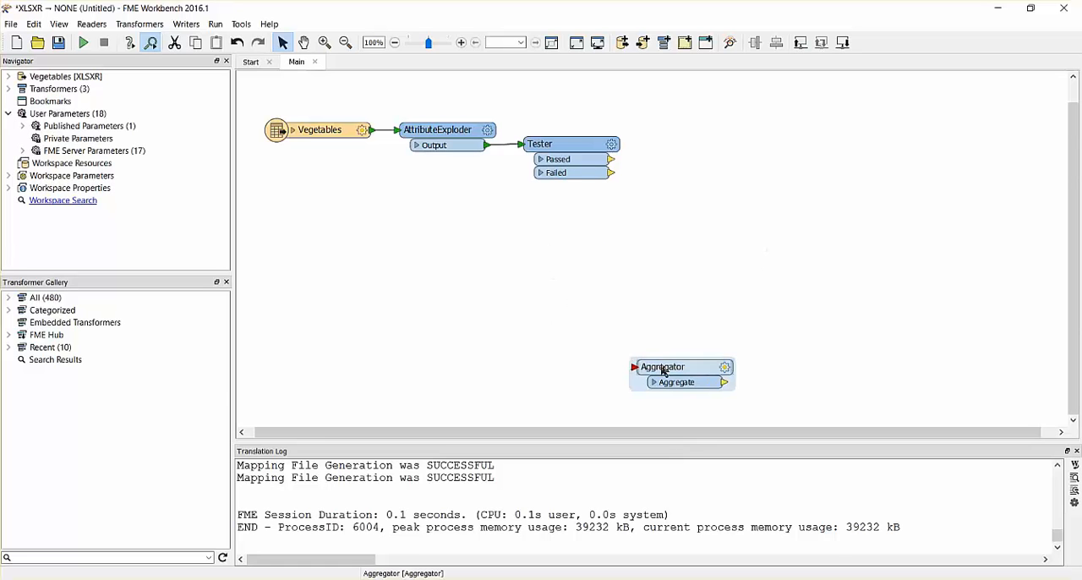
drag(684, 372, 701, 141)
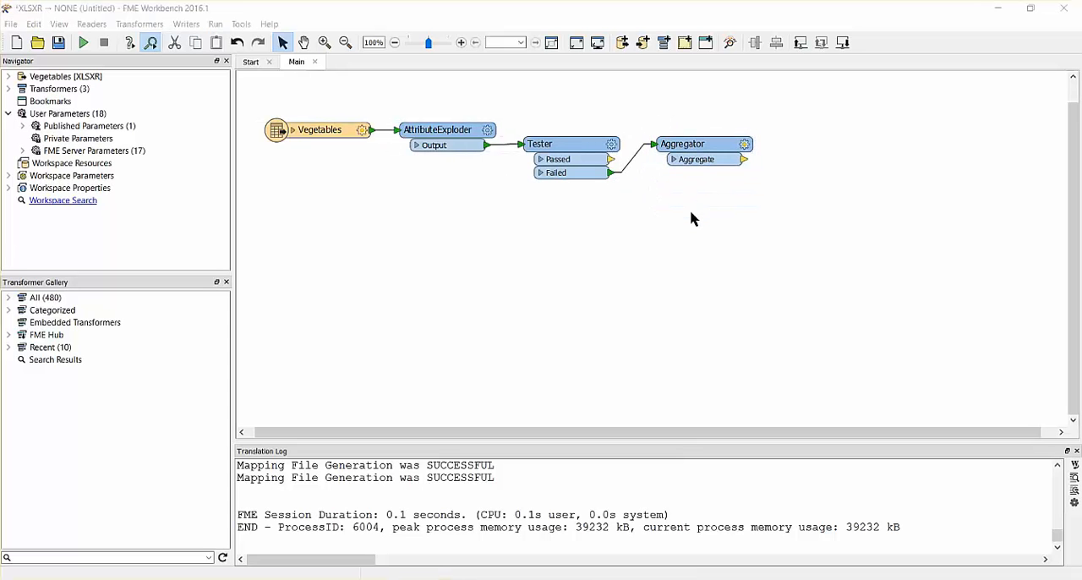
- Set the Aggregator to group by the _attr_name attribute
double_click(701, 145)
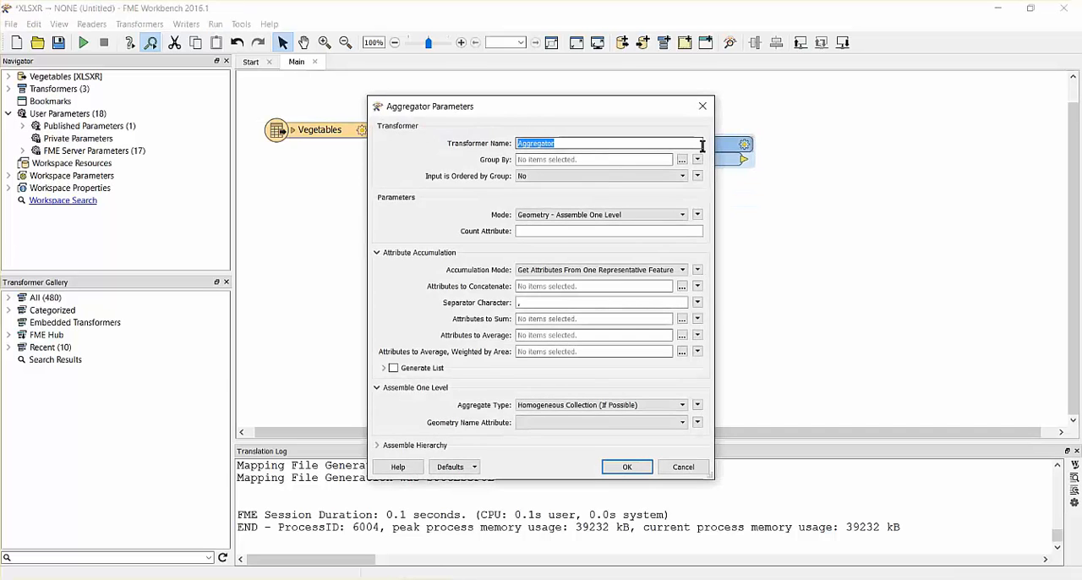
click(683, 160)
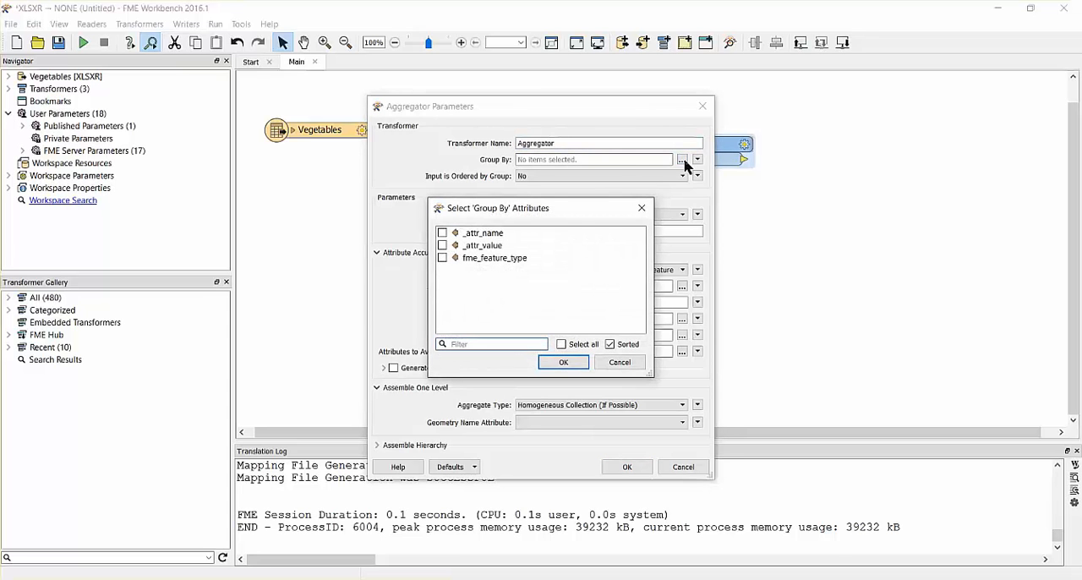
click(442, 233)
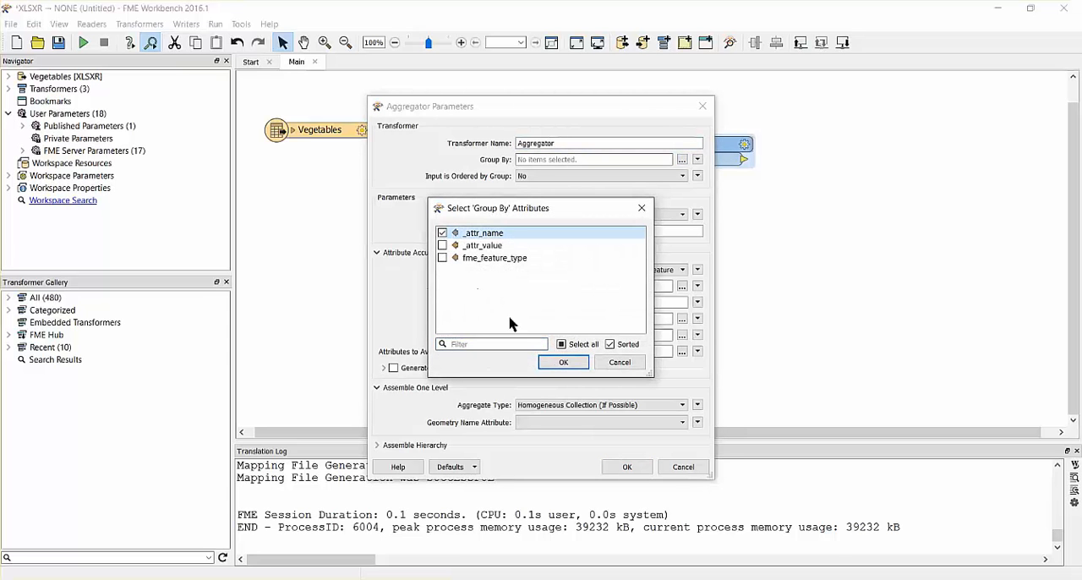
click(562, 363)
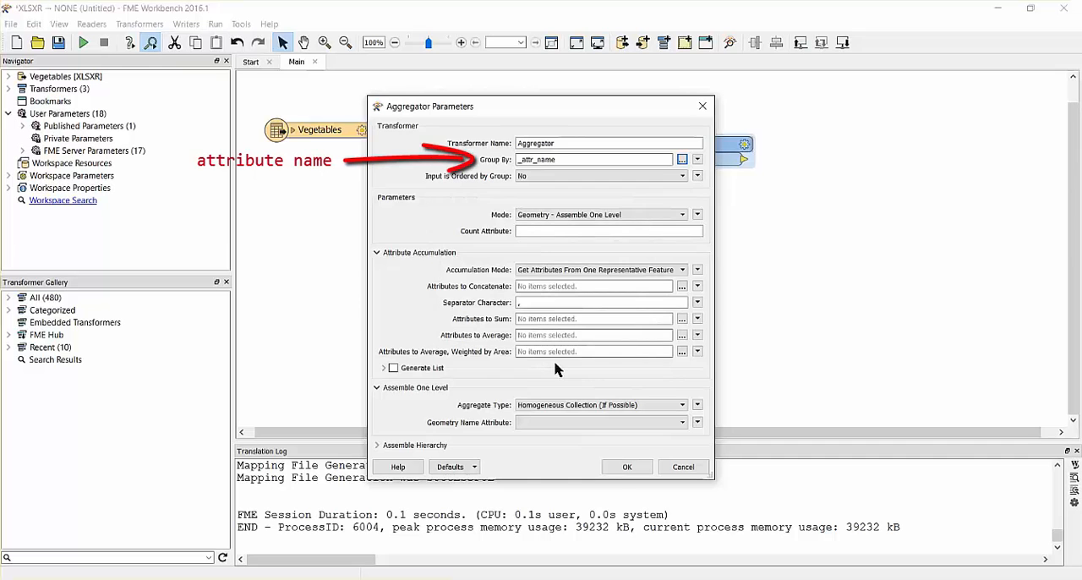
- Set the Aggregator's mode to Attributes Only and its accumulation mode to Merge Incoming Attributes
click(683, 214)
click(684, 225)
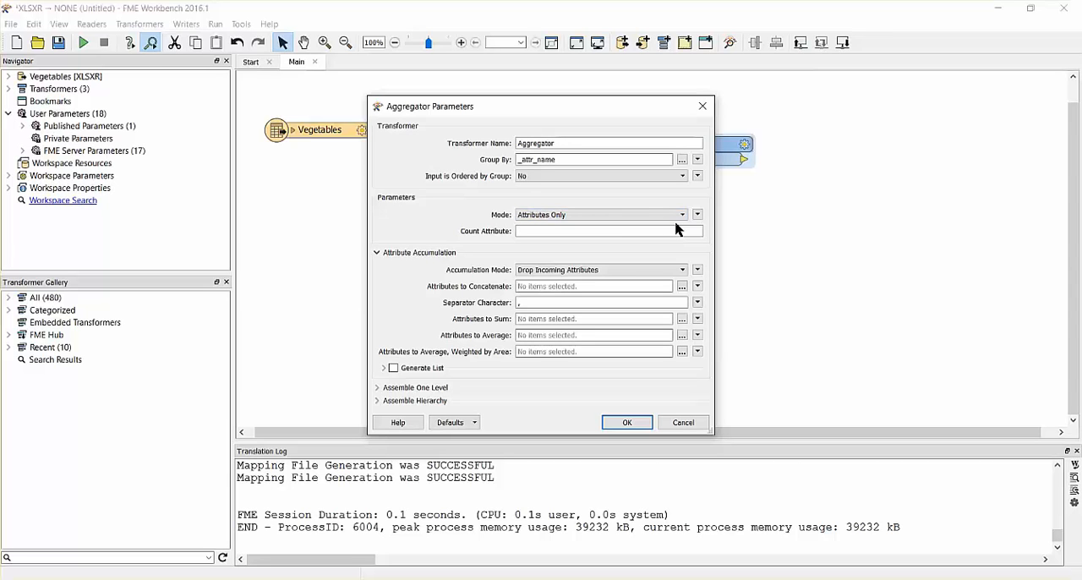
click(685, 268)
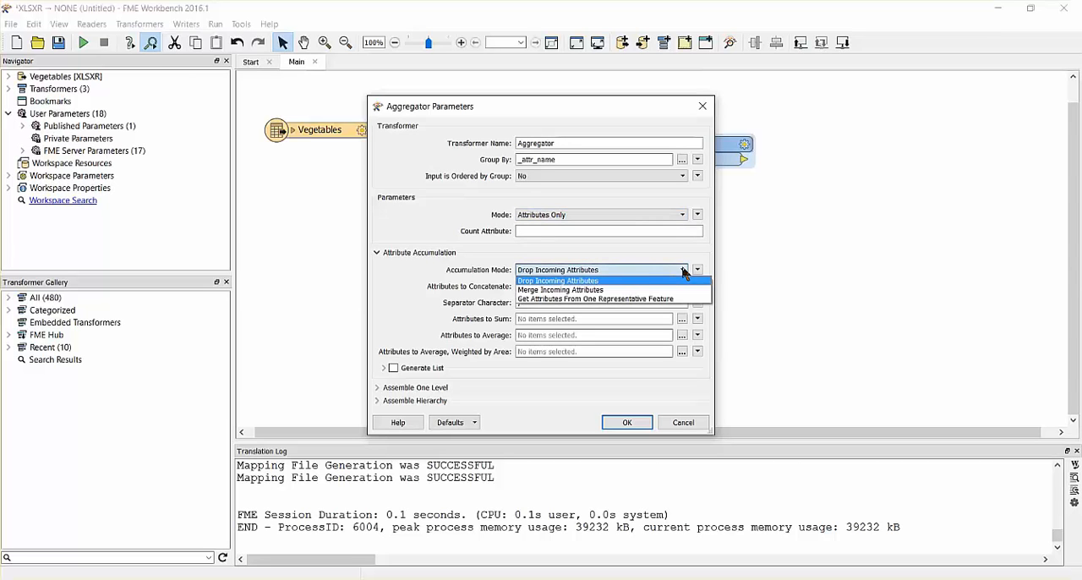
click(668, 290)
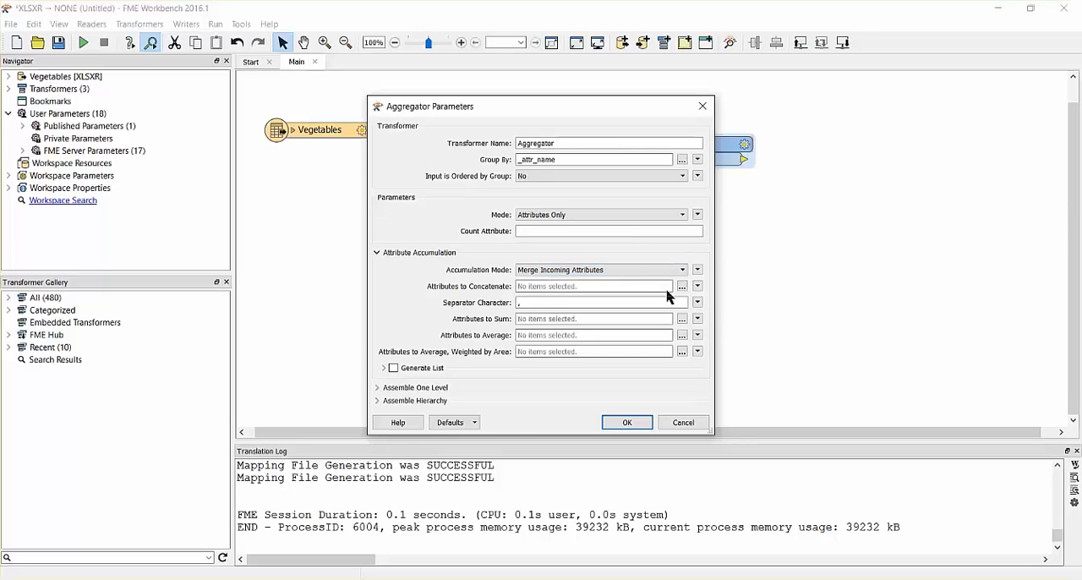
- Enable list generation in the Aggregator with the list name attrs and accept its parameters
click(385, 370)
click(394, 368)
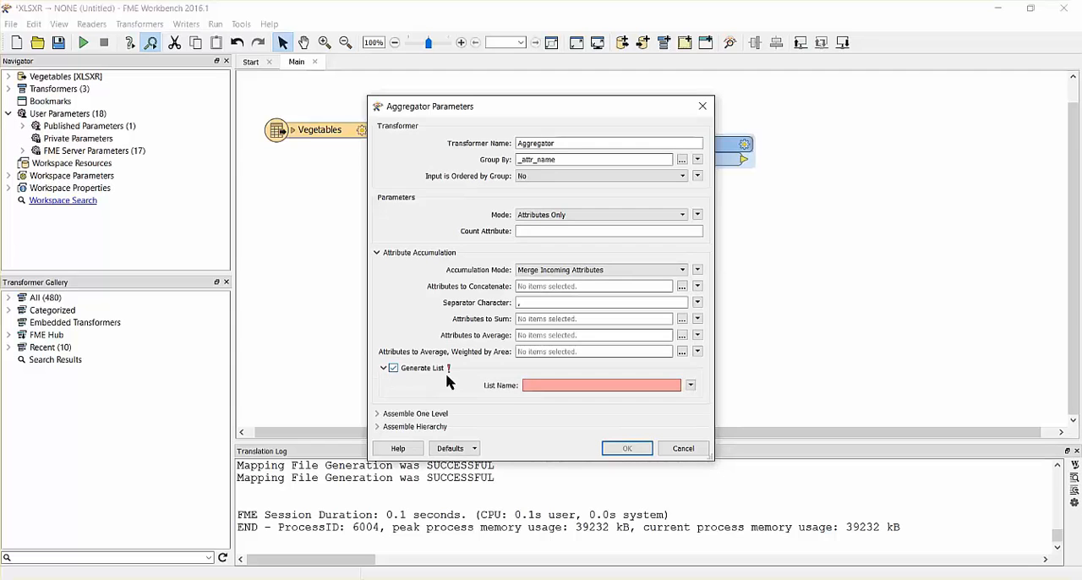
click(544, 386)
text(attrs)
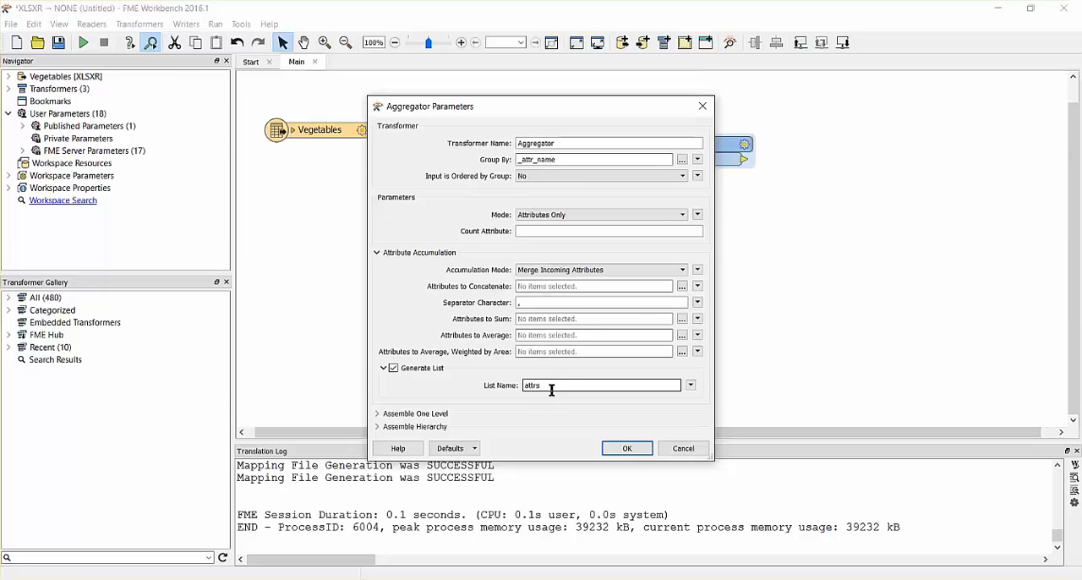
click(628, 450)
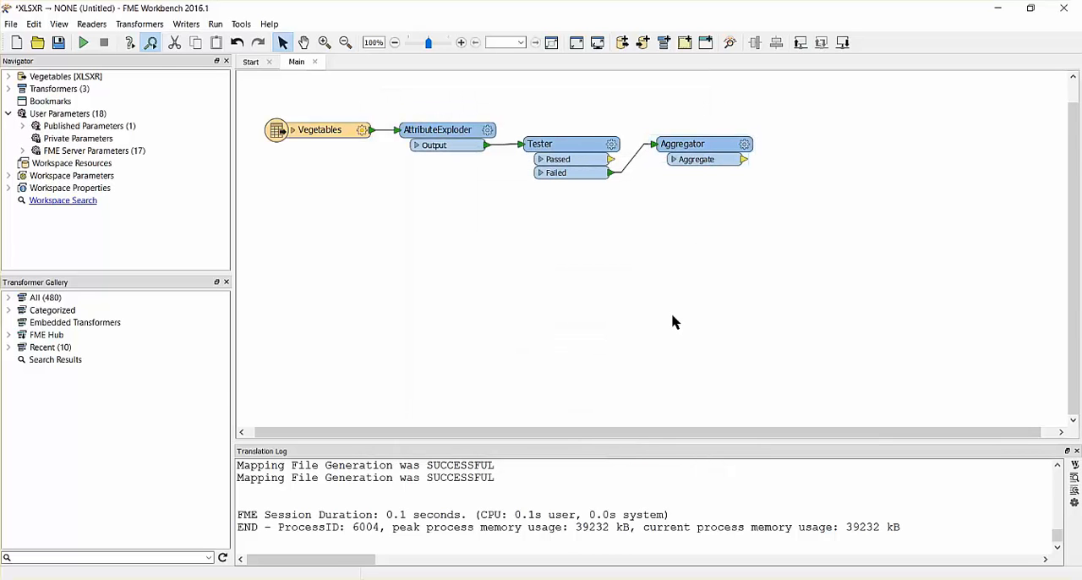
- Add an AttributeCreator transformer connected to the Aggregator's Aggregate port and select it
text(attr)
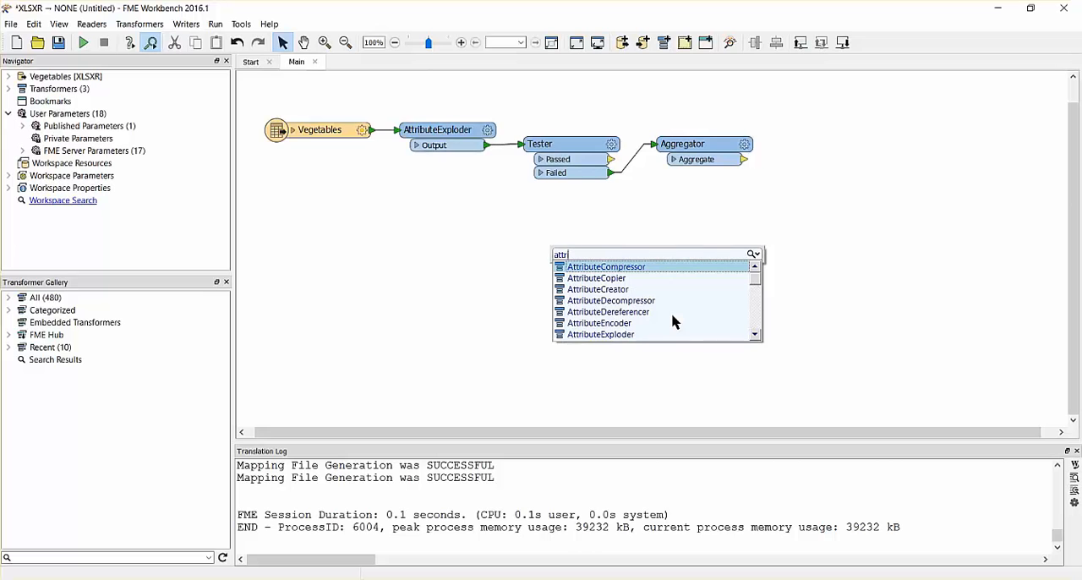
text(ibuteCre)
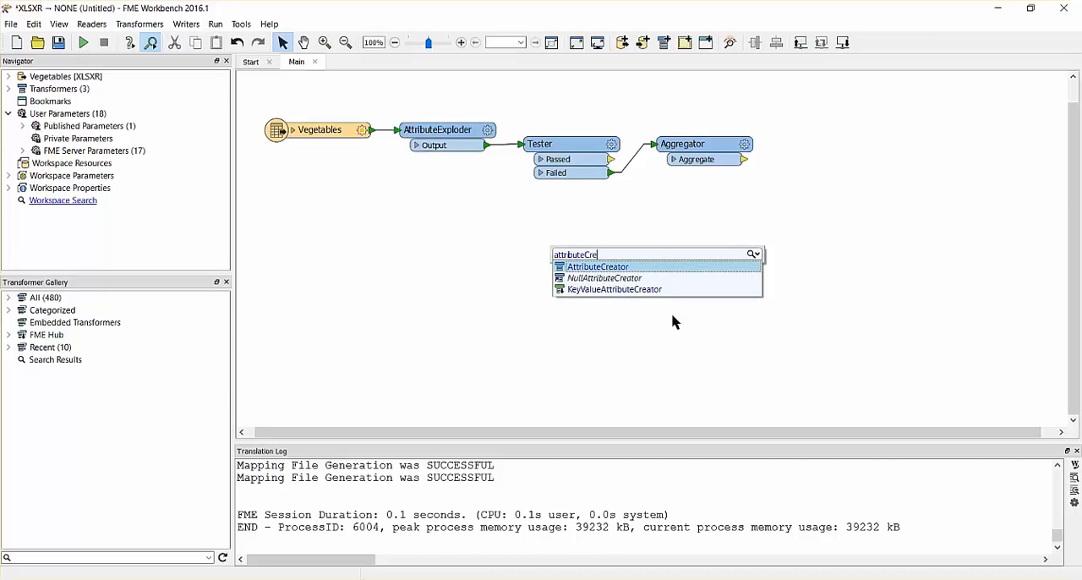
text(ator)
key(Return)
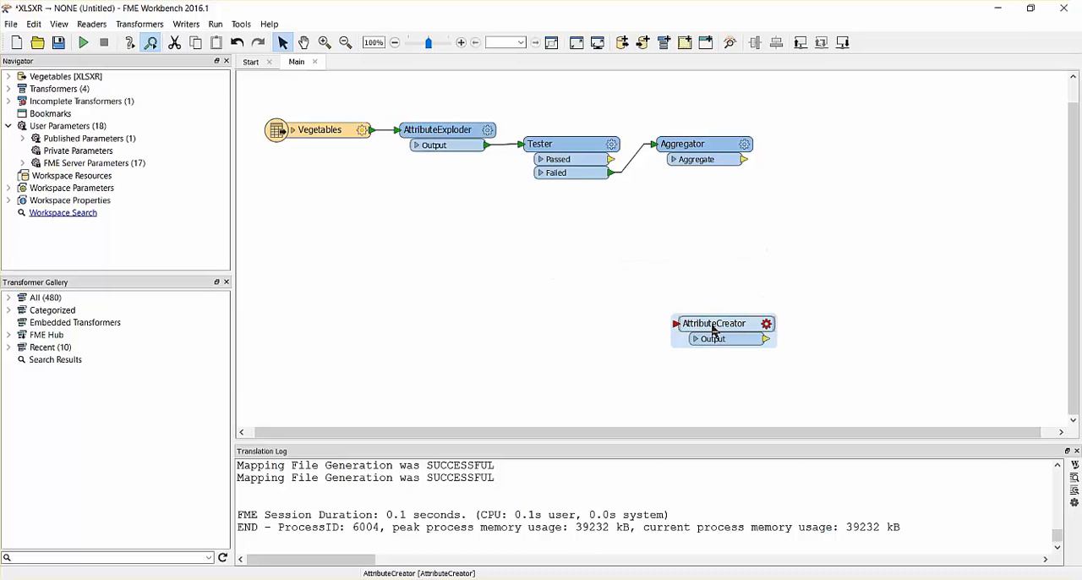
drag(718, 322, 812, 160)
click(810, 196)
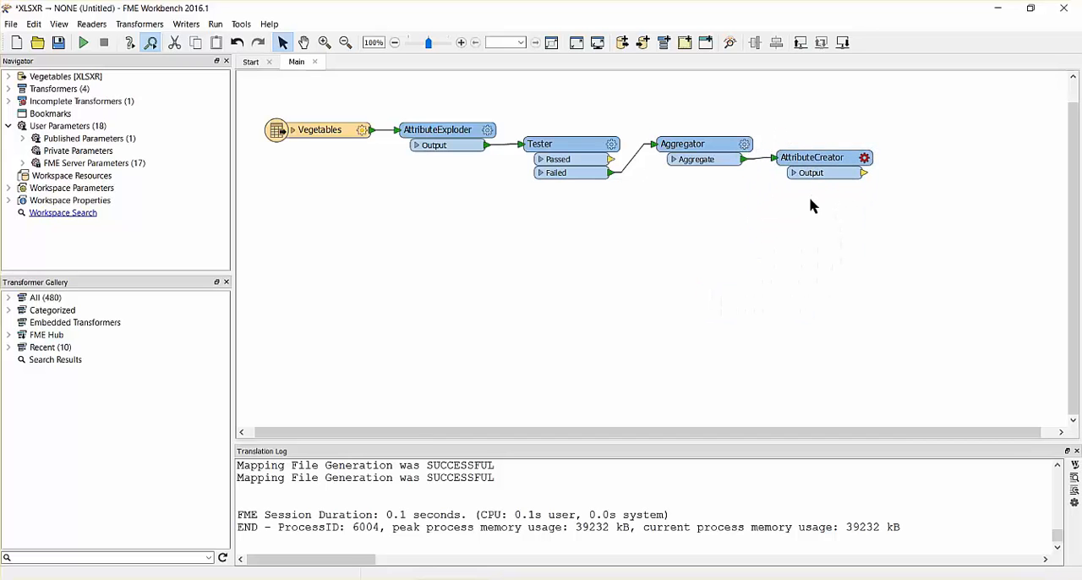
click(822, 157)
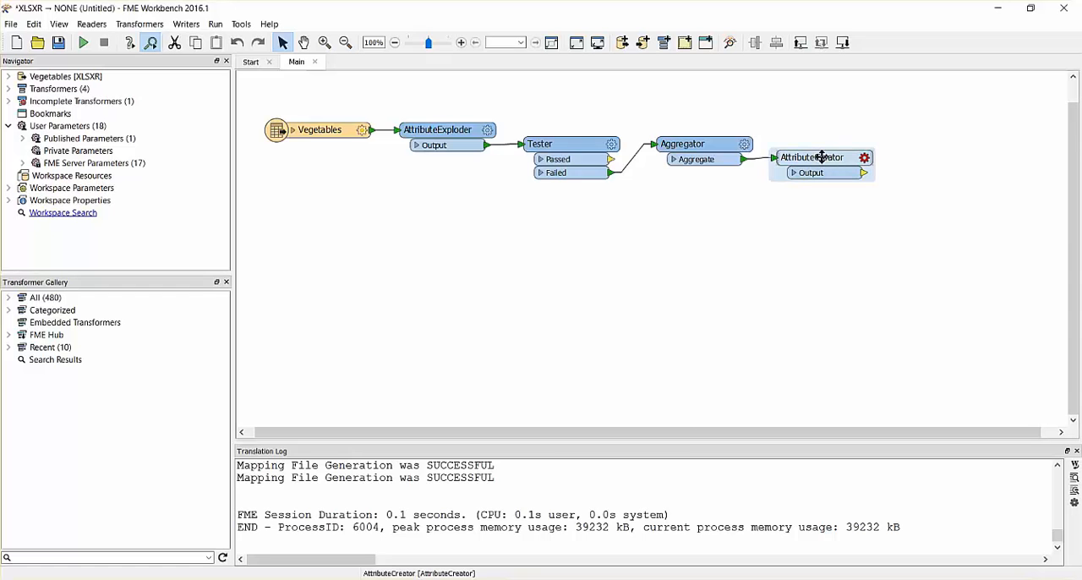
- Define five new attributes named A, B, C, D and E in the AttributeCreator's parameters
double_click(822, 157)
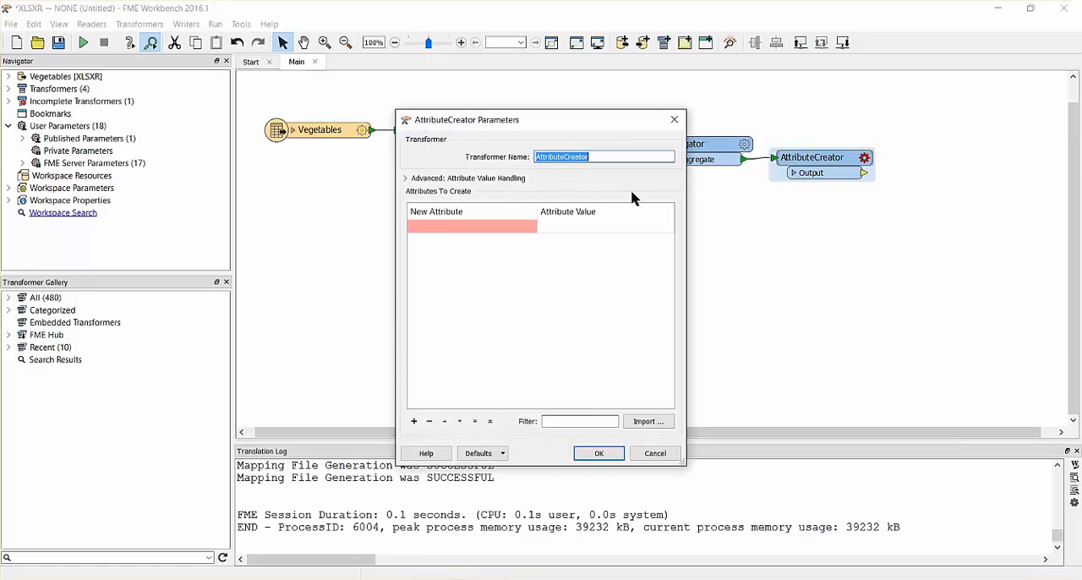
click(486, 225)
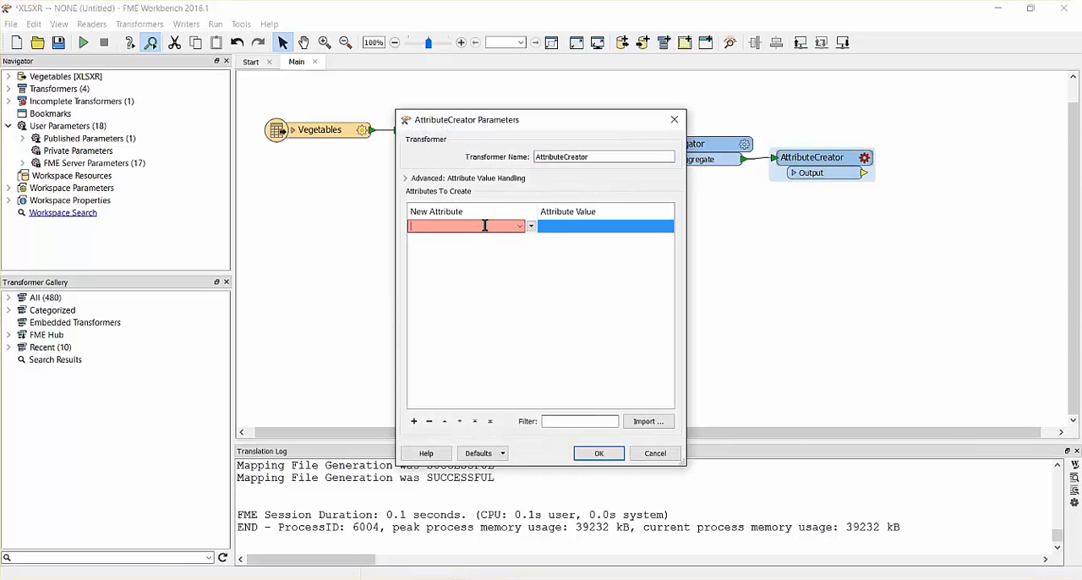
text(A)
click(474, 239)
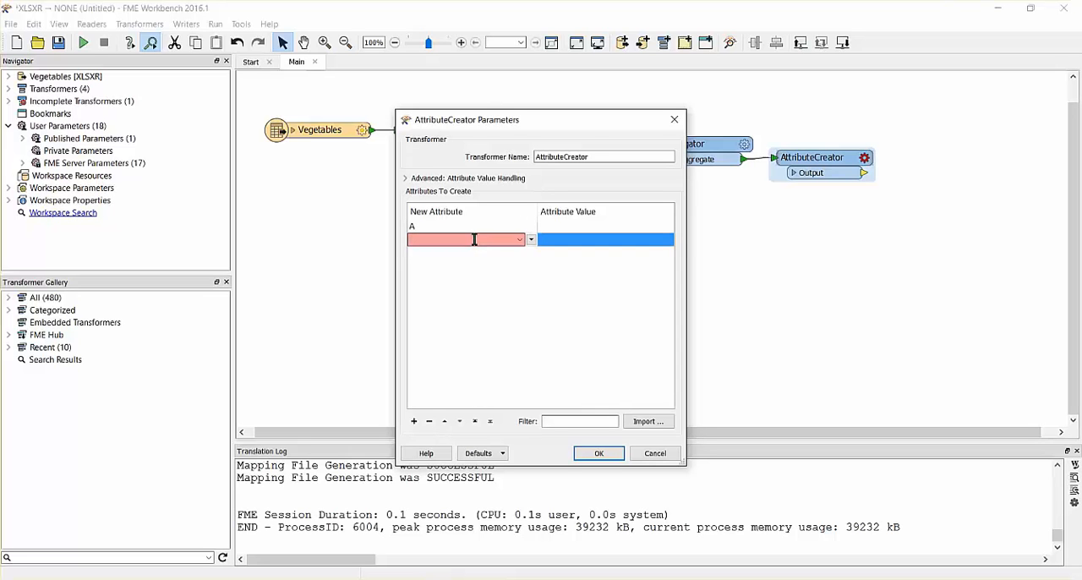
text(B)
click(459, 253)
text(C)
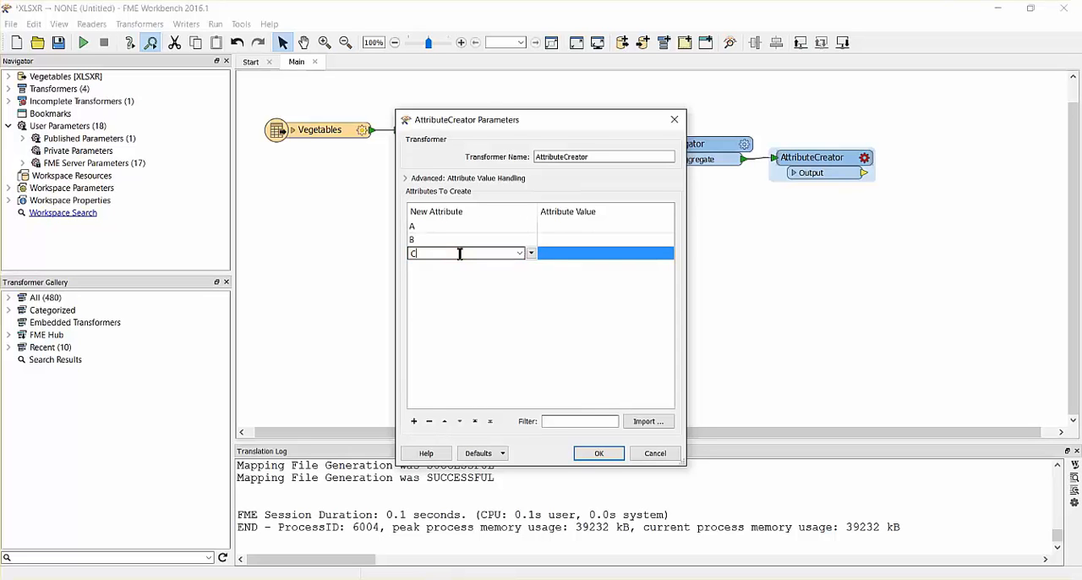
click(448, 267)
text(D)
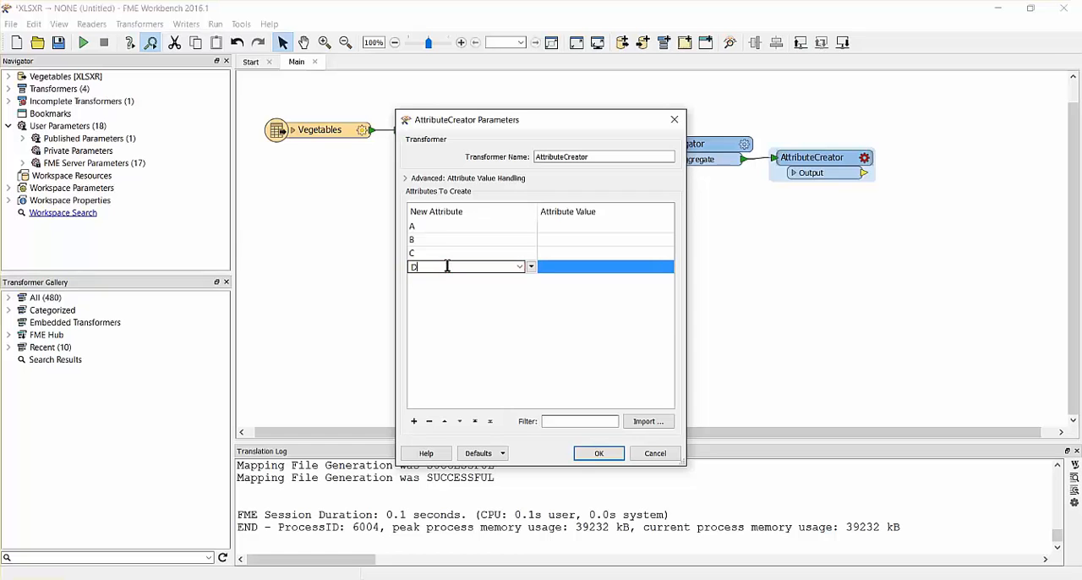
click(440, 280)
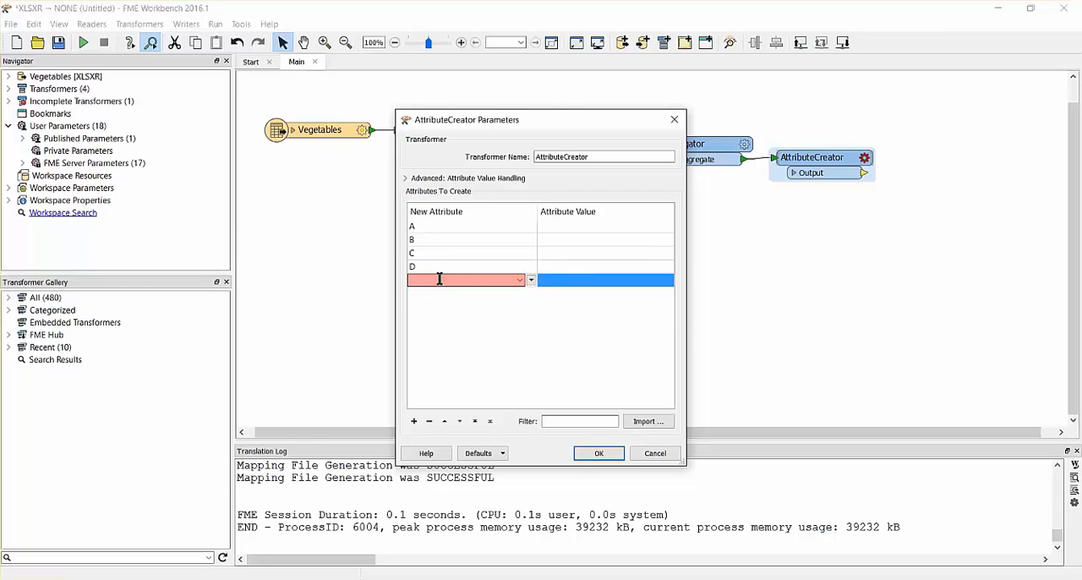
text(E)
- Set attribute A's value to _attr_name and attribute B's value to the list element attrs{0}._attr_value
click(594, 227)
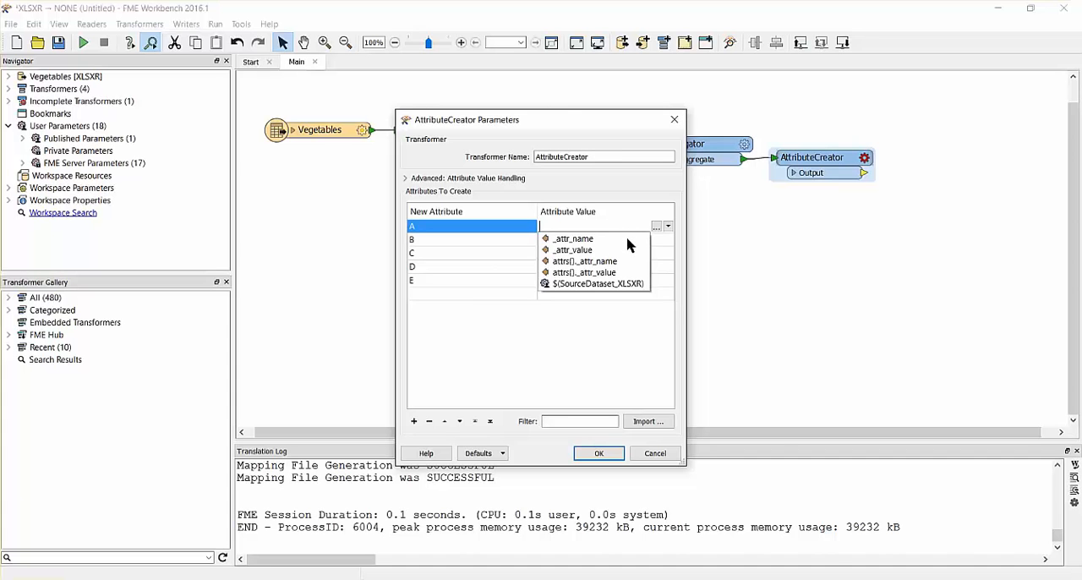
click(628, 241)
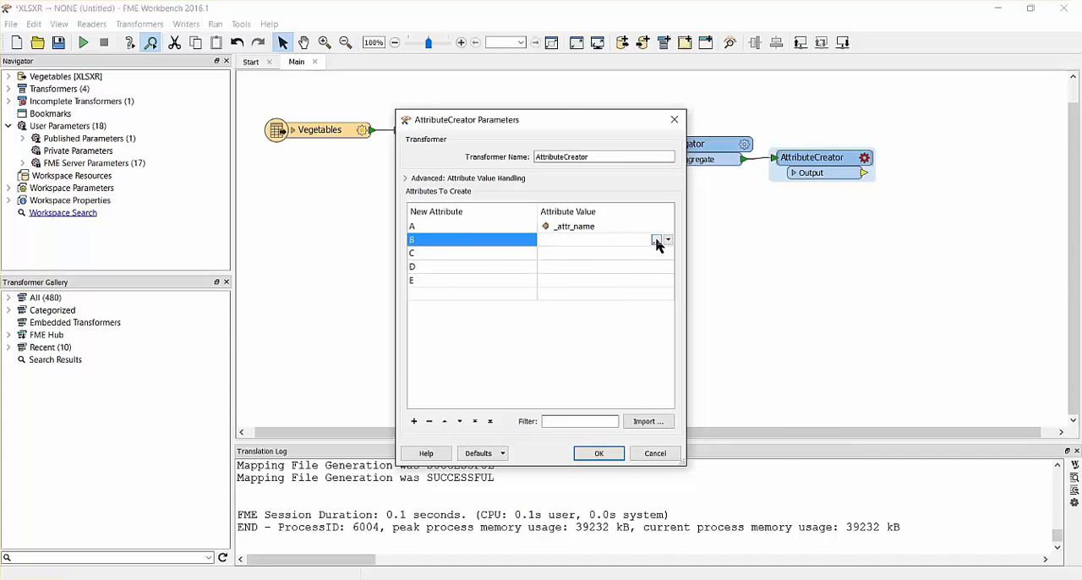
click(657, 229)
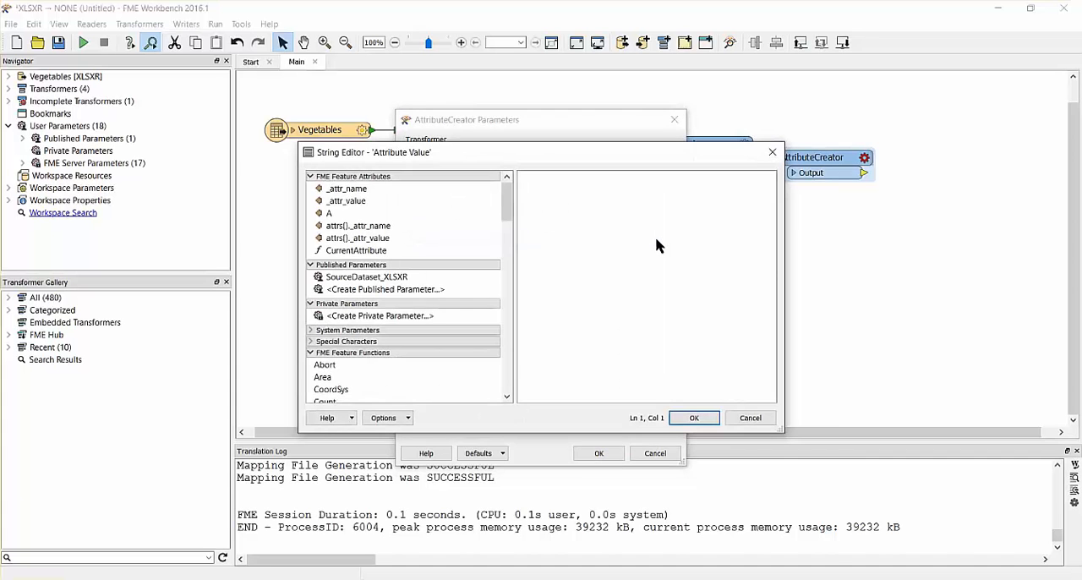
double_click(457, 241)
click(571, 349)
click(693, 418)
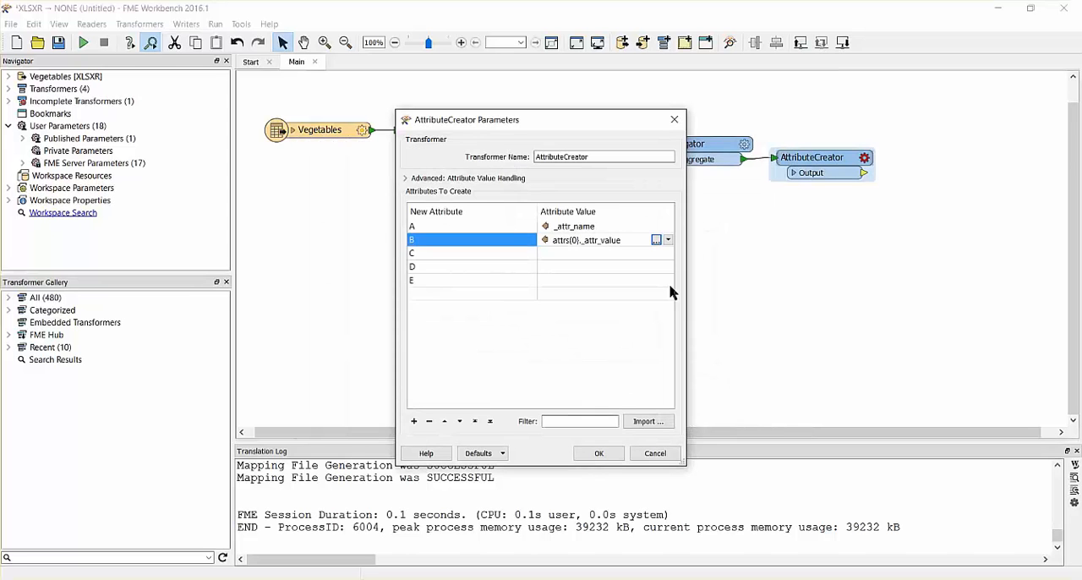
- Set attribute C's value to the list element attrs{1}._attr_value
click(656, 253)
click(657, 253)
double_click(430, 240)
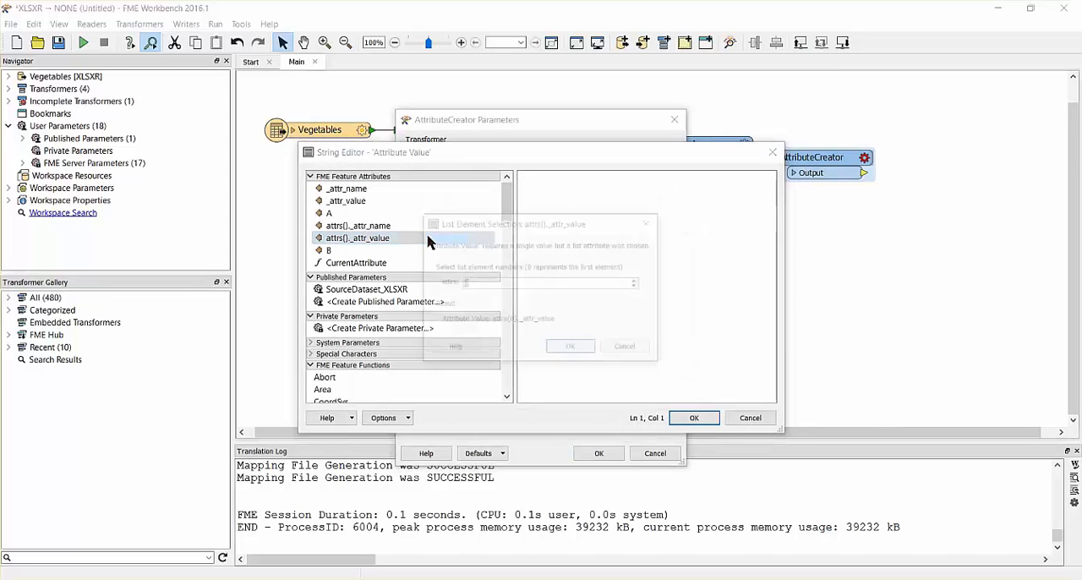
text(1)
click(570, 345)
click(693, 418)
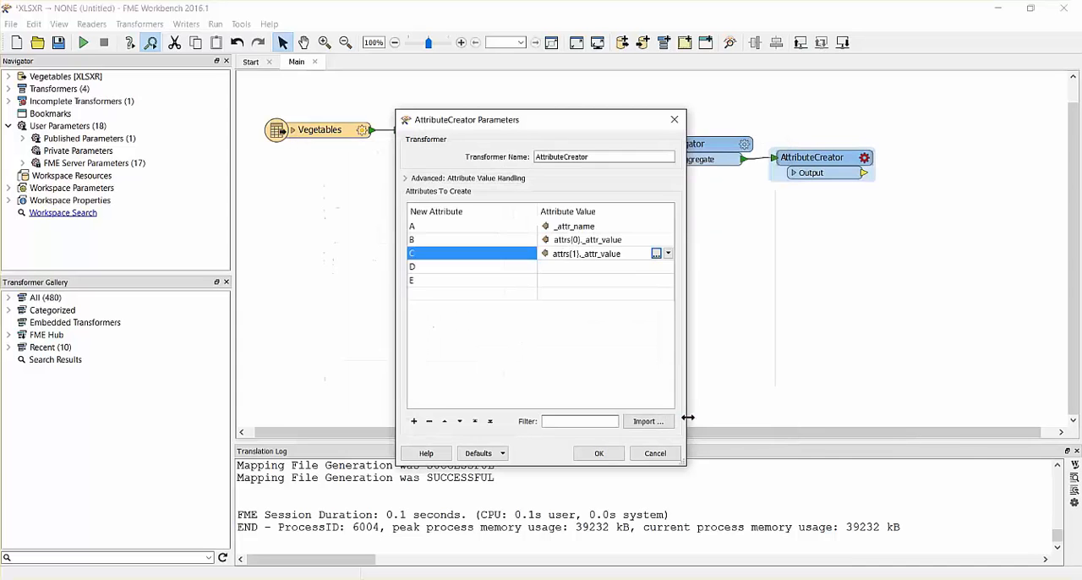
- Set attribute D's value to the list element attrs{2}._attr_value
click(657, 269)
click(657, 269)
double_click(466, 239)
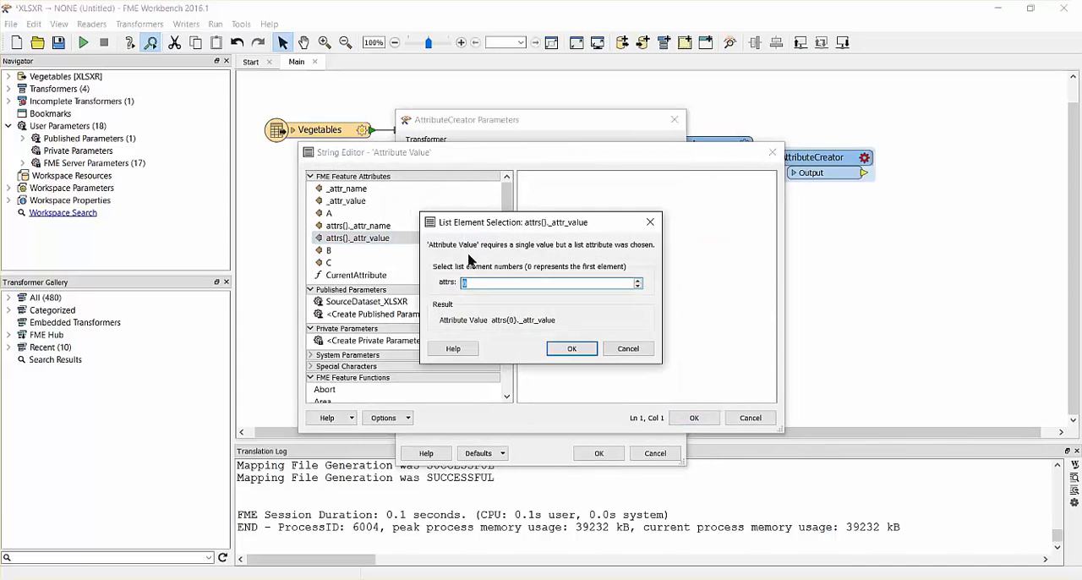
text(2)
click(559, 347)
click(690, 417)
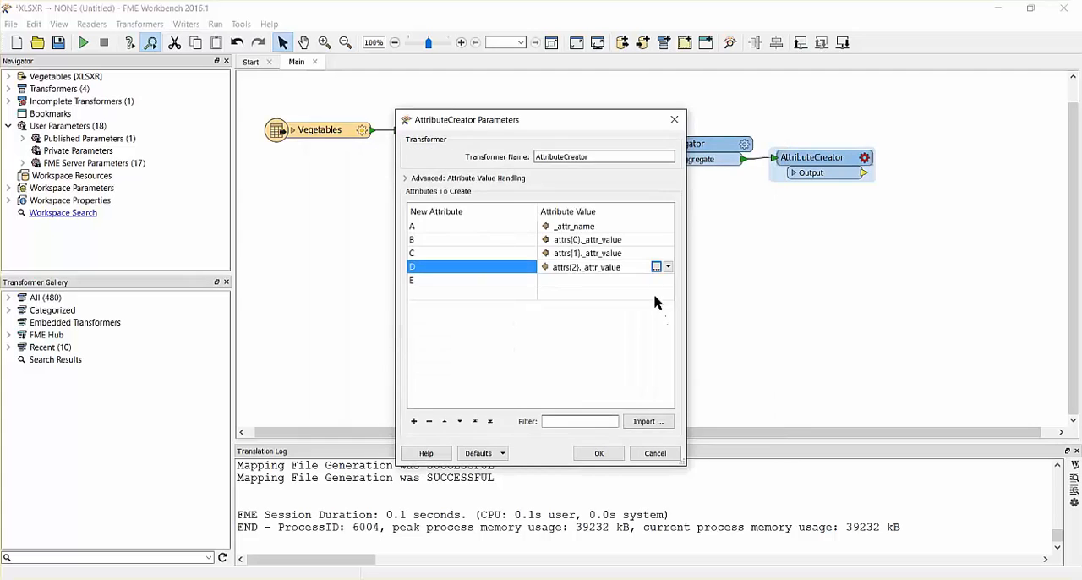
- Set attribute E's value to the list element attrs{3}._attr_value and accept the AttributeCreator's parameters
click(657, 281)
click(657, 280)
double_click(466, 239)
text(3)
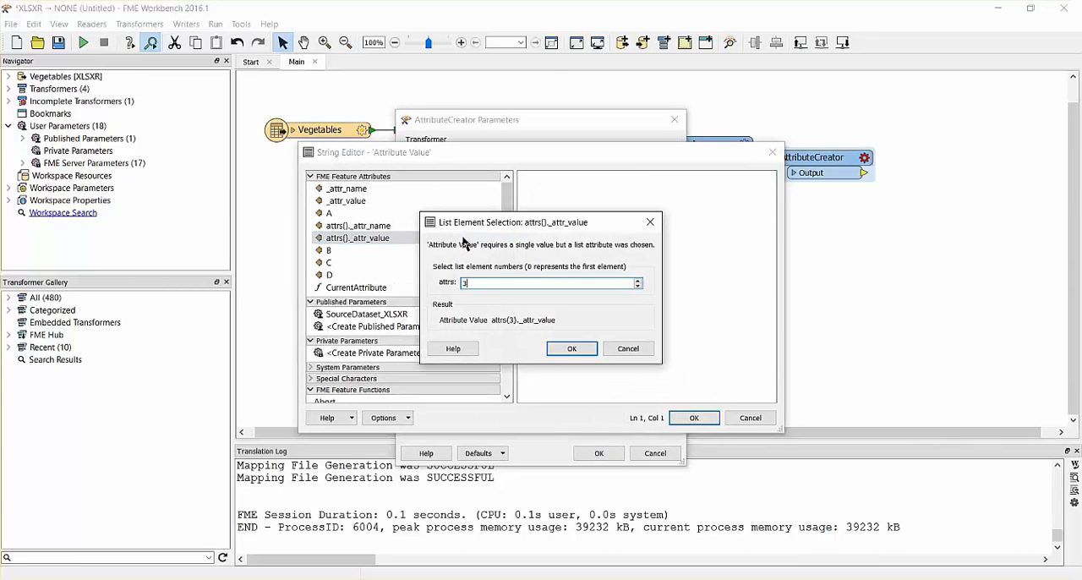
click(571, 349)
click(691, 417)
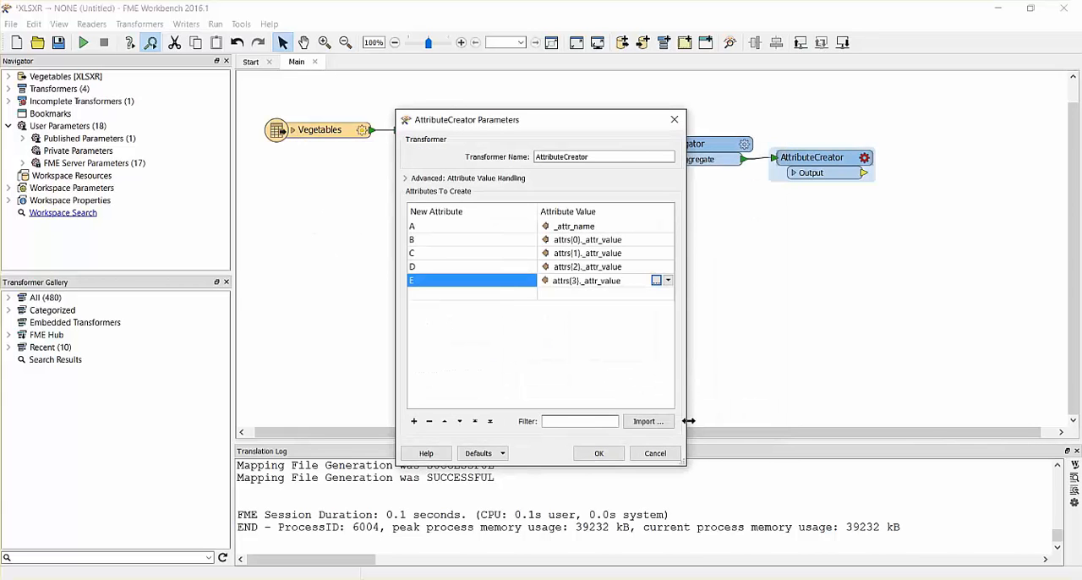
click(599, 453)
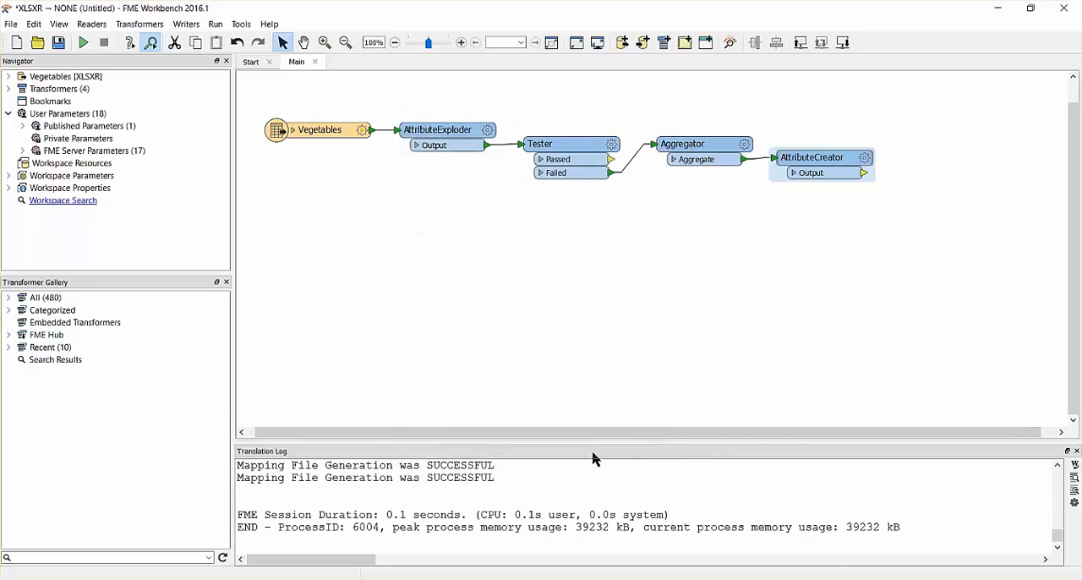
- Add a Counter transformer connected to the AttributeCreator's Output port, below the main chain, and accept its default parameters
click(587, 330)
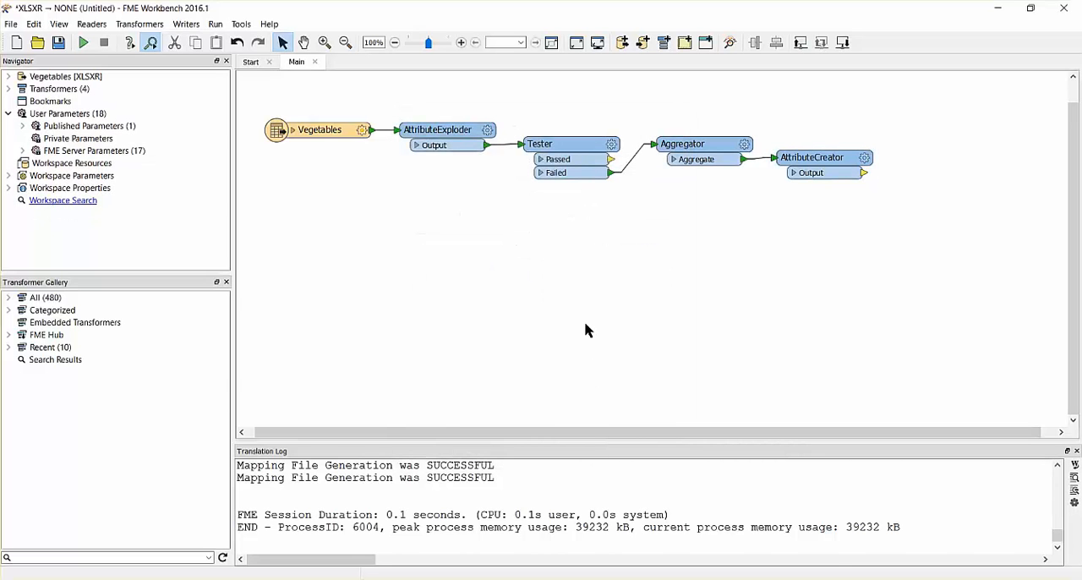
text(counter)
key(Return)
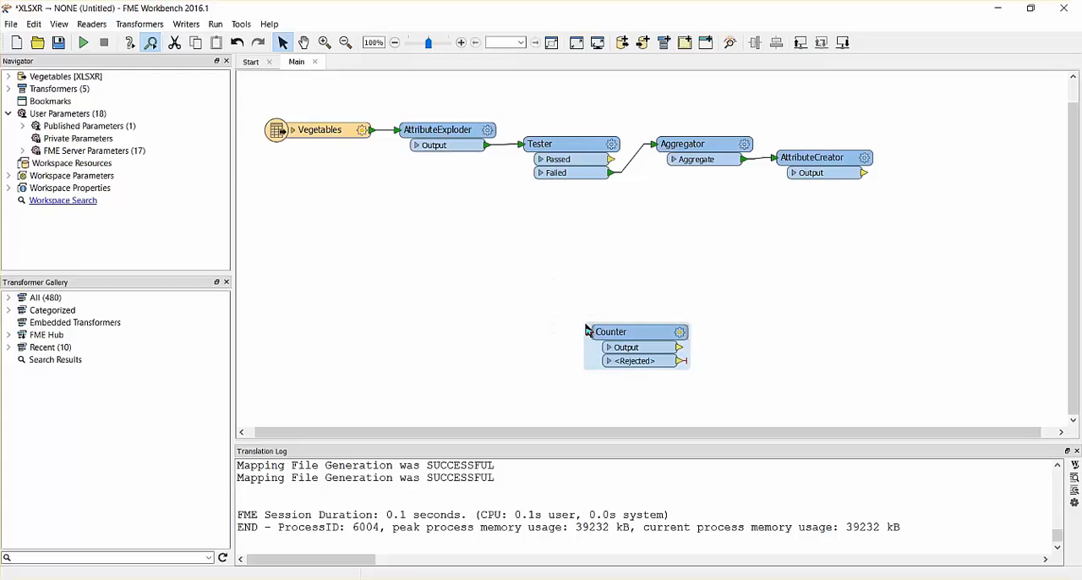
drag(626, 329, 479, 266)
double_click(479, 266)
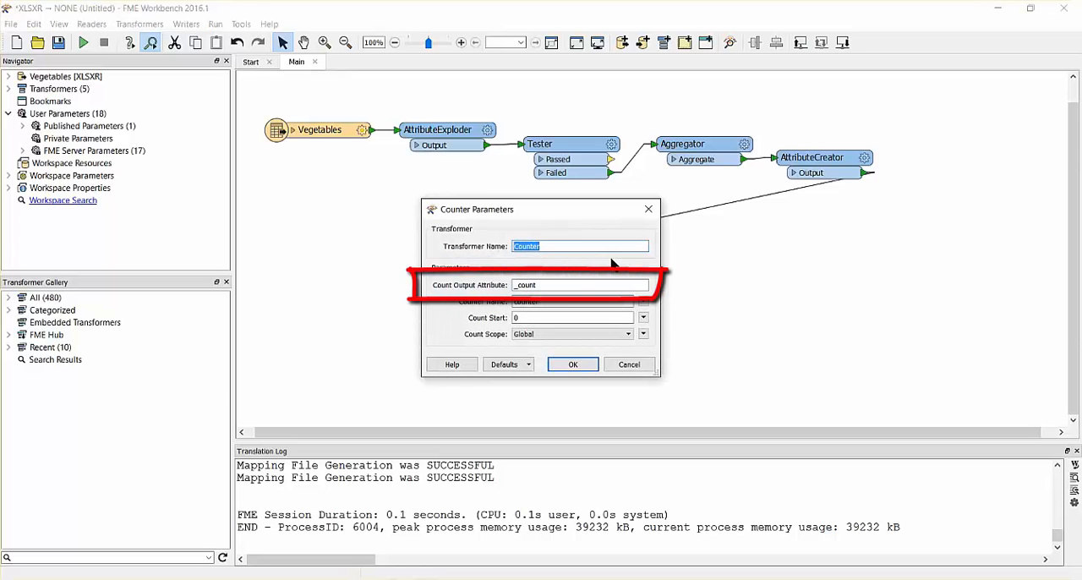
click(580, 365)
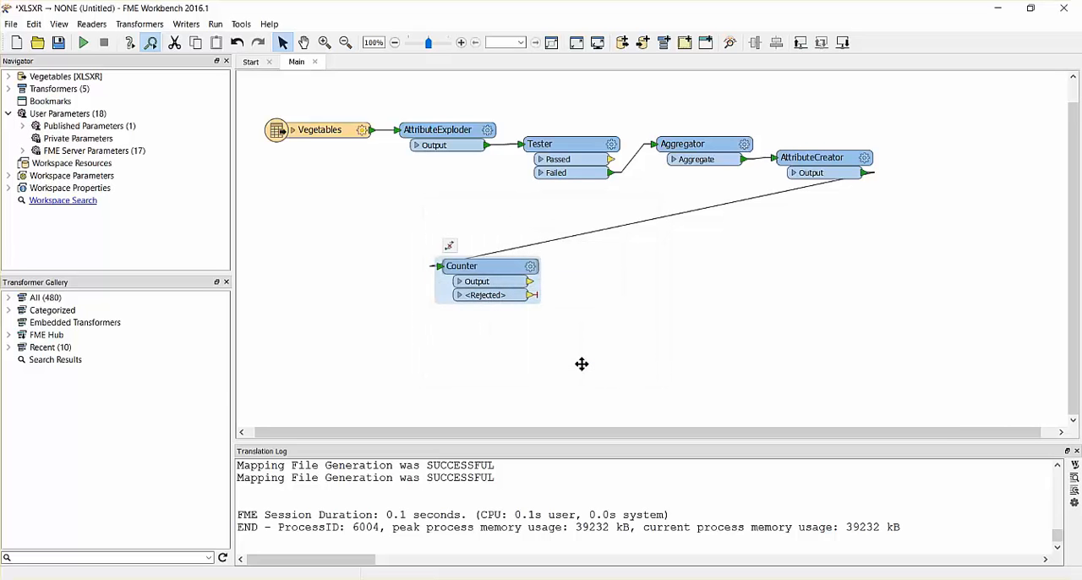
- Add a Sorter transformer connected to the Counter's Output port
click(652, 310)
text(sorter)
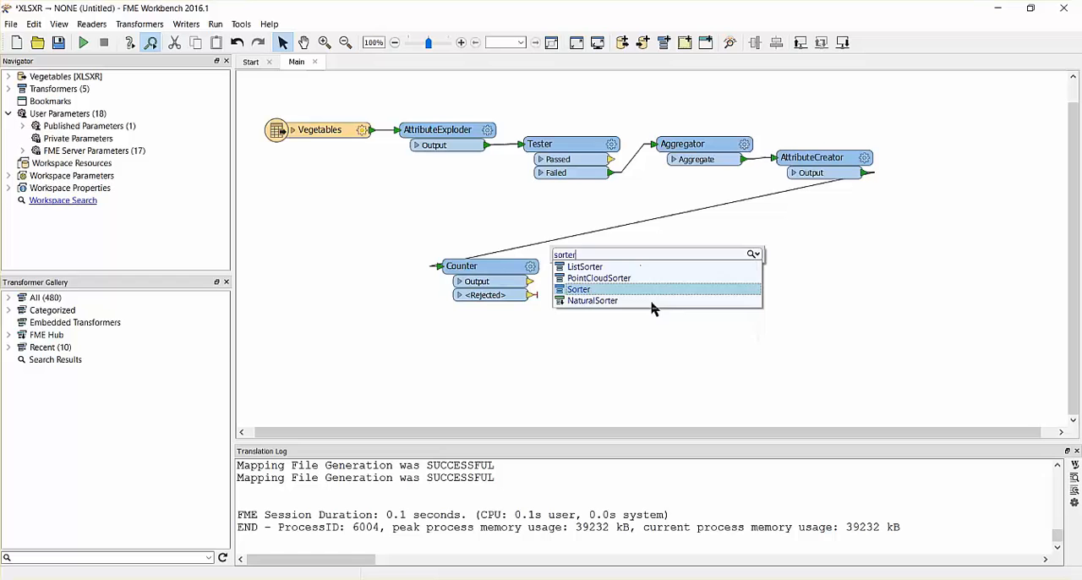
key(Return)
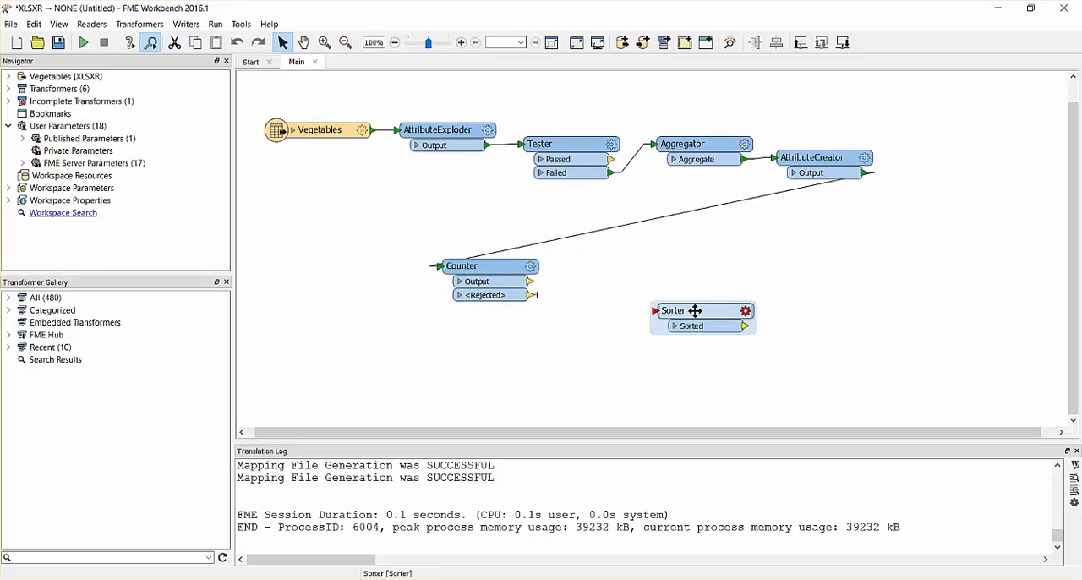
drag(696, 314, 614, 279)
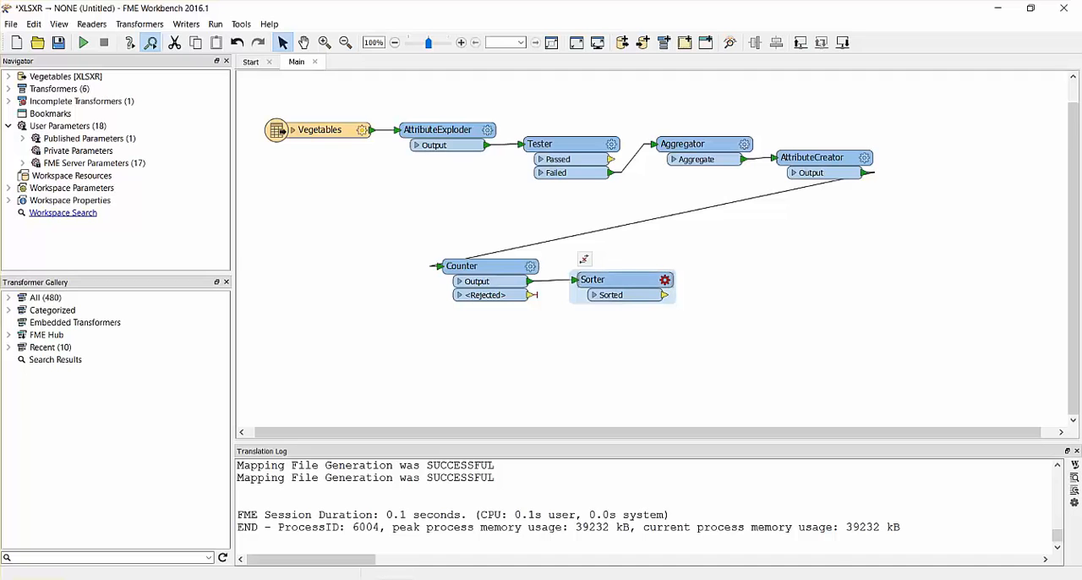
- Configure the Sorter to sort by the _count attribute in Descending order and accept its parameters
double_click(616, 283)
click(506, 271)
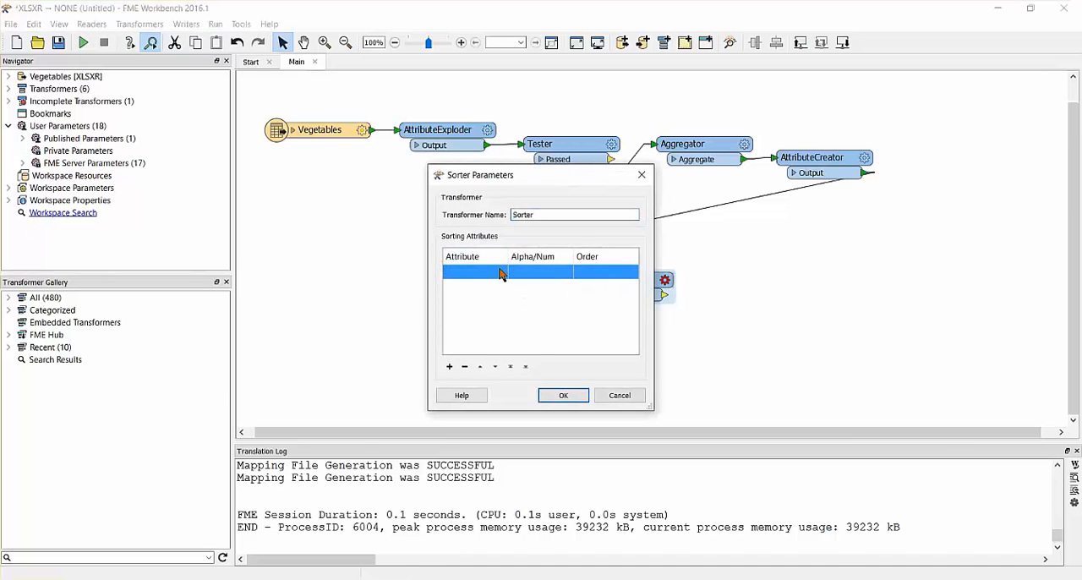
click(499, 273)
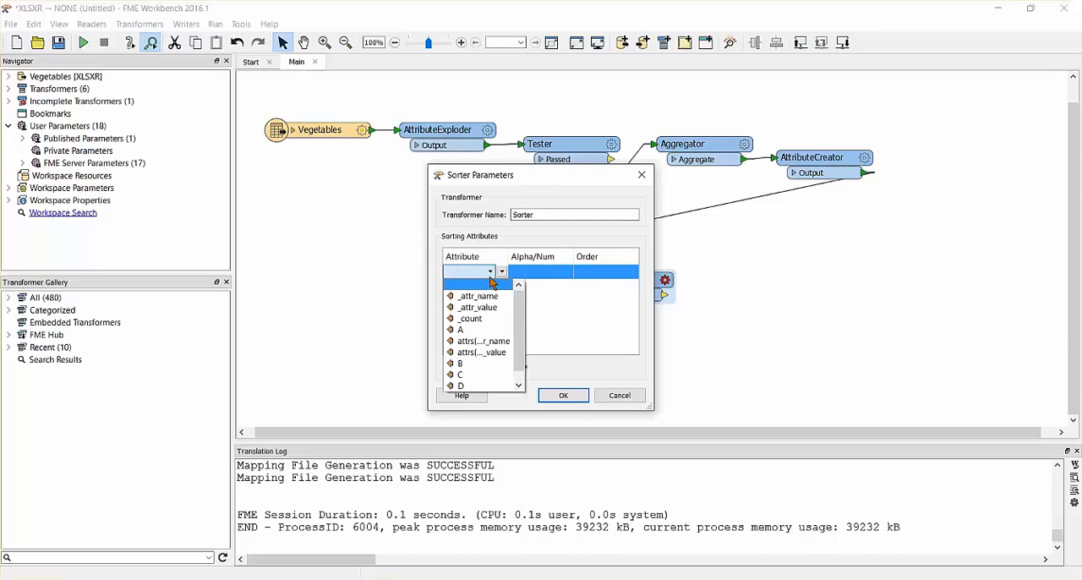
click(481, 319)
click(564, 279)
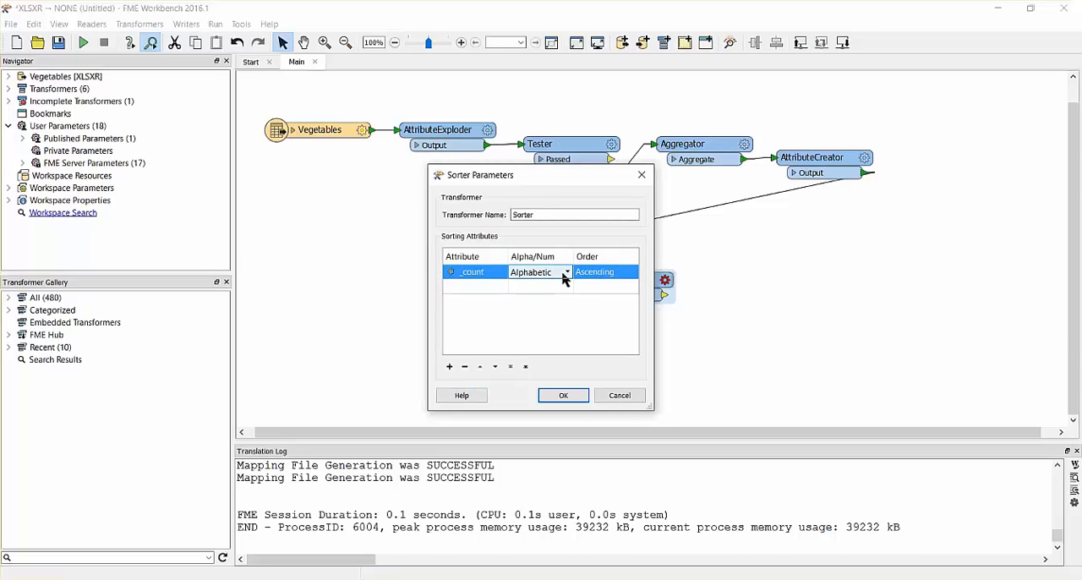
click(629, 280)
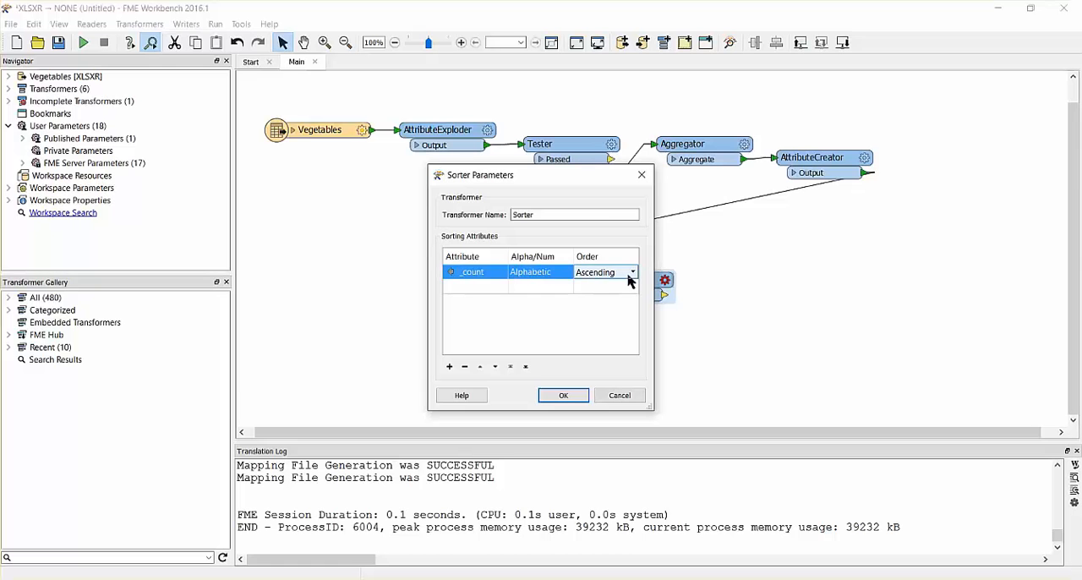
click(632, 281)
click(626, 296)
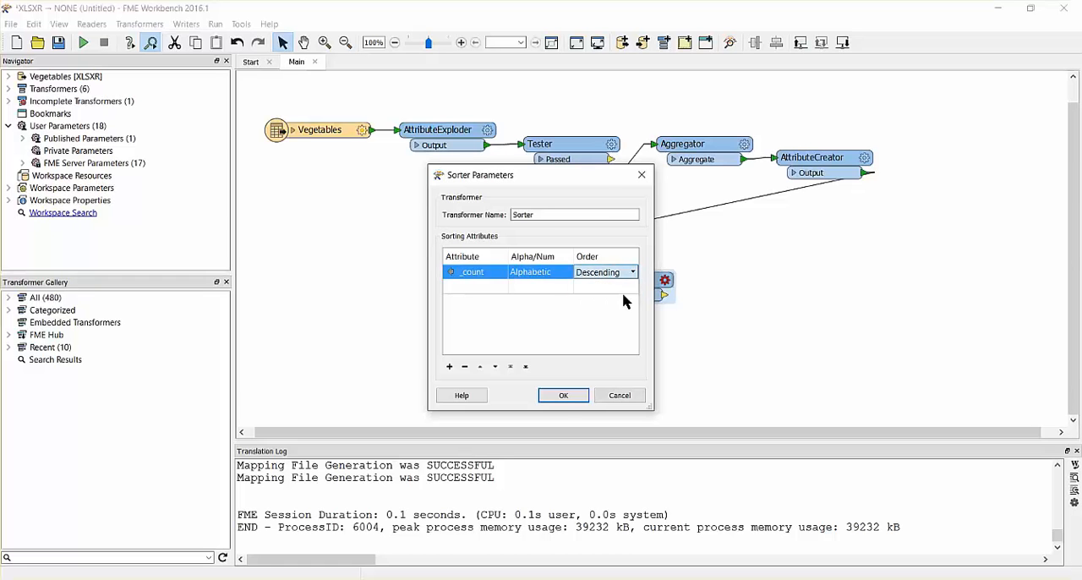
click(563, 397)
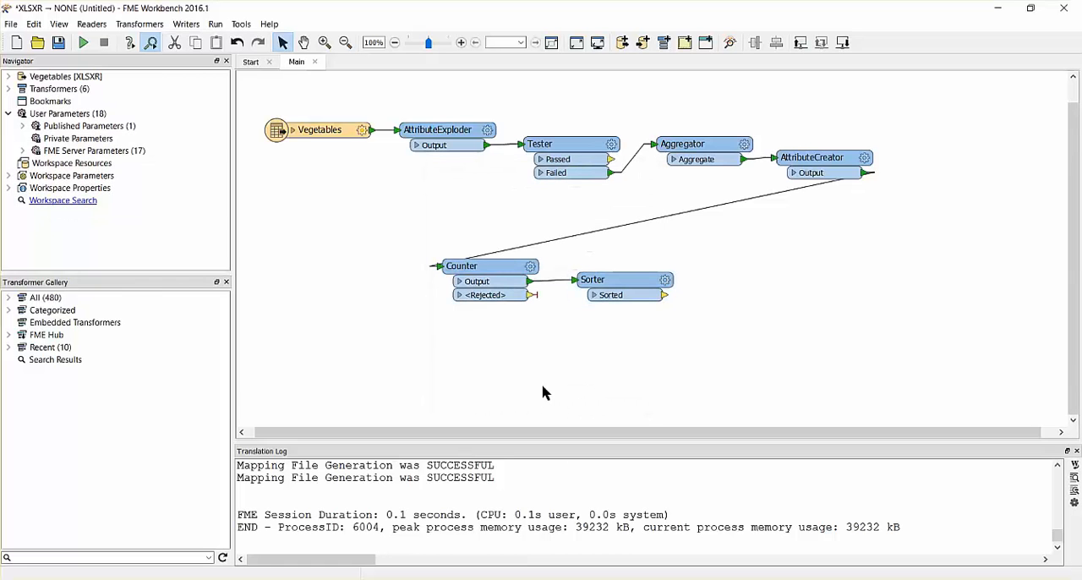
- Set up a new Microsoft Excel writer with Example2.xlsx in the Downloads folder as its dataset
click(186, 23)
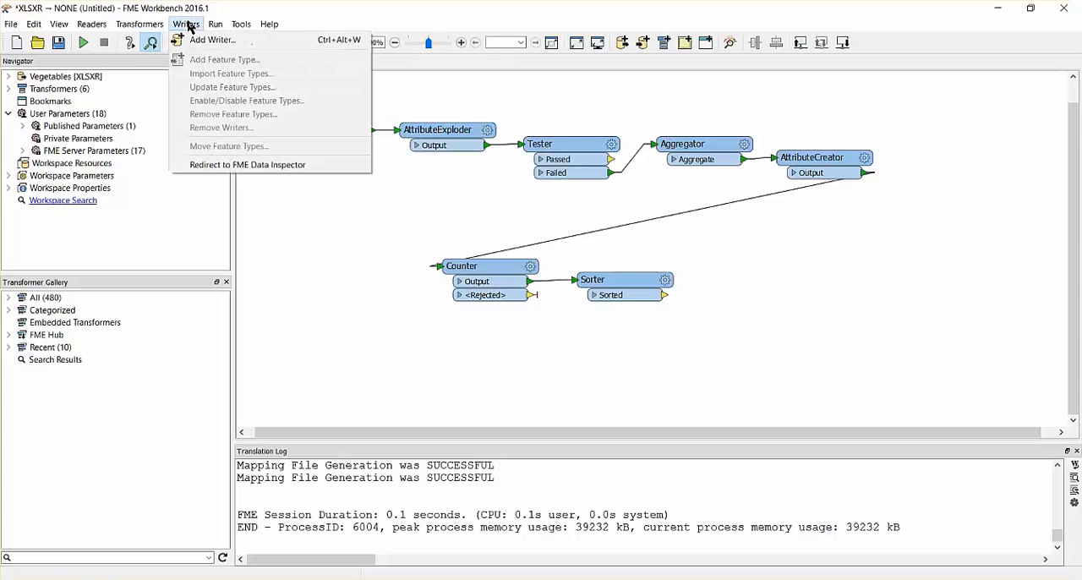
click(194, 39)
text(Excel)
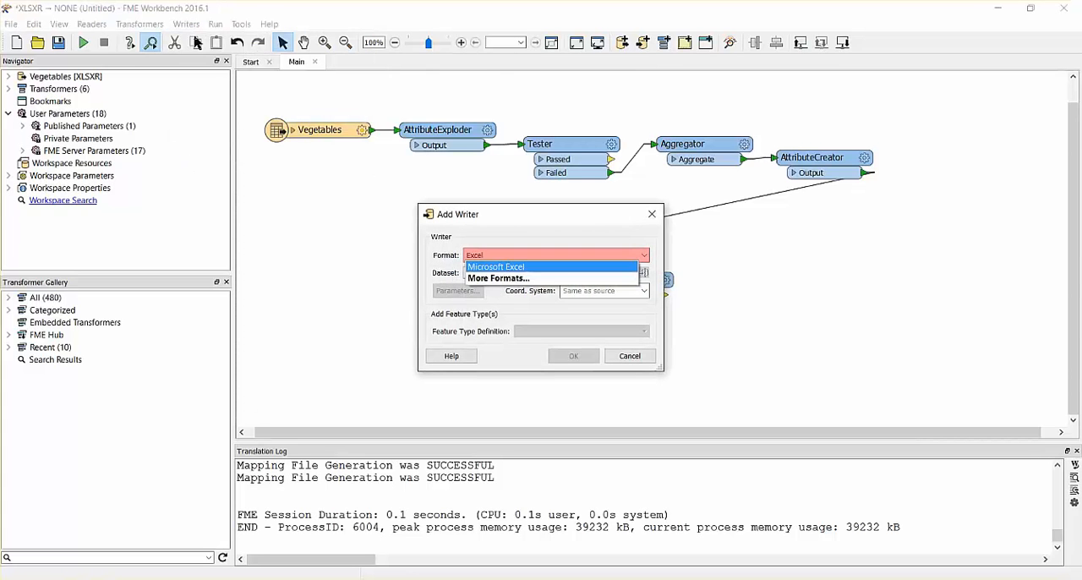
key(Tab)
click(628, 273)
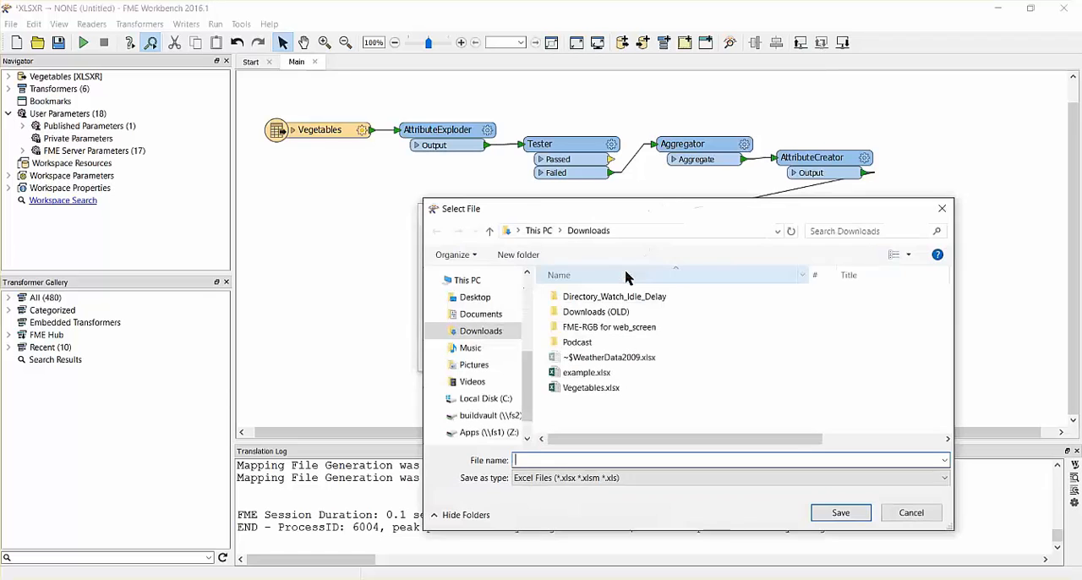
text(Example)
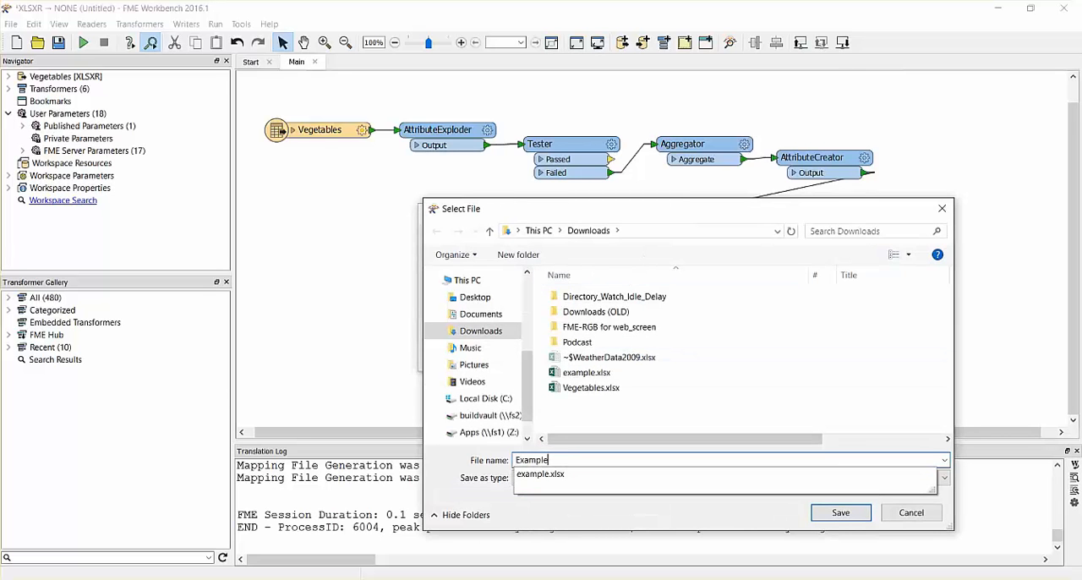
key(Return)
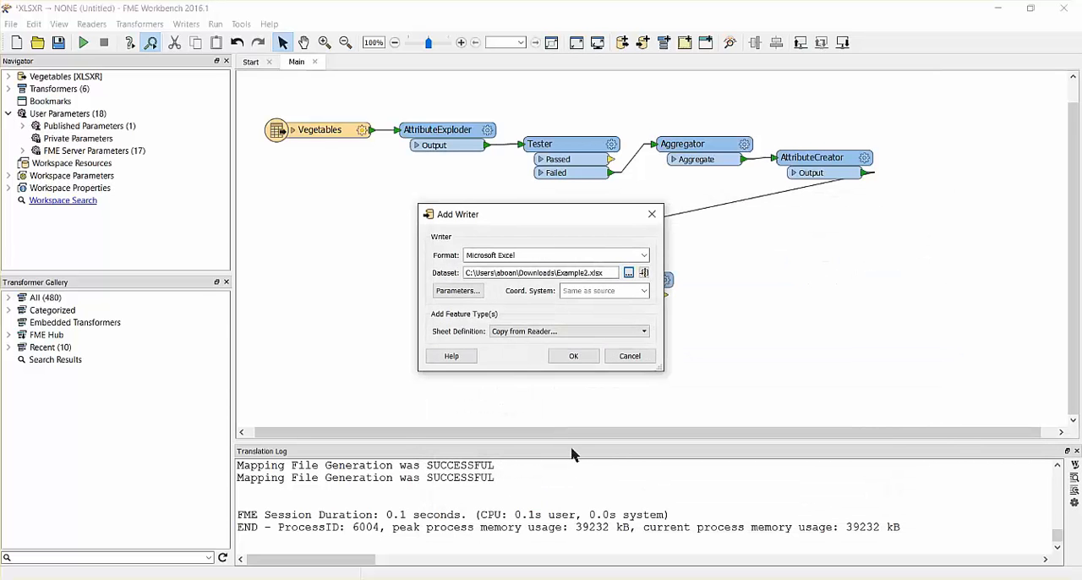
- Set the new Excel writer's sheet definition to Manual and add the writer
click(644, 331)
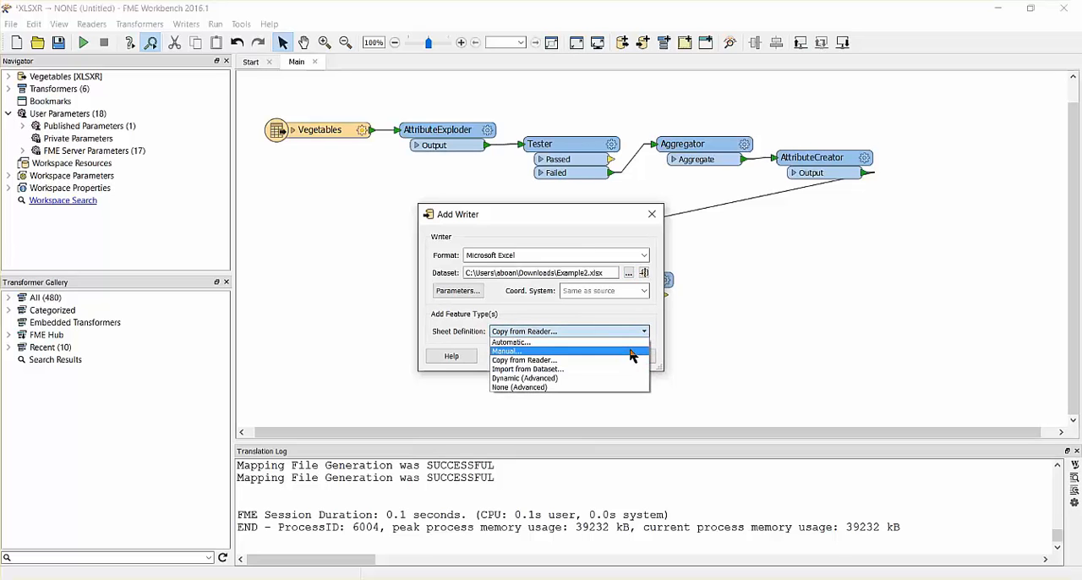
click(634, 351)
click(580, 359)
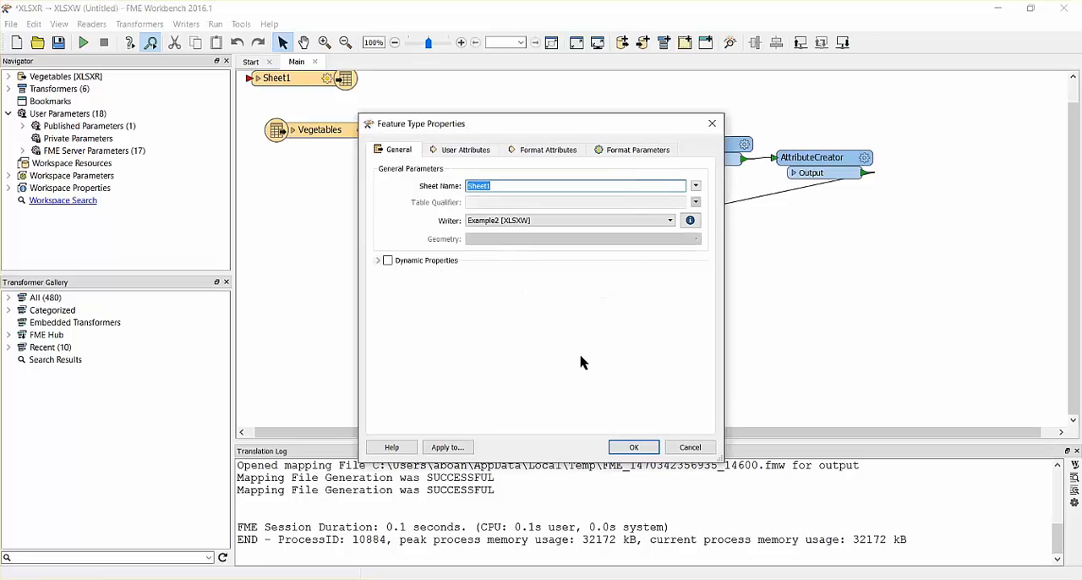
- In the sheet's format parameters, set Output Field Names to No and Use Attribute Names As Column Positions to Yes
click(628, 157)
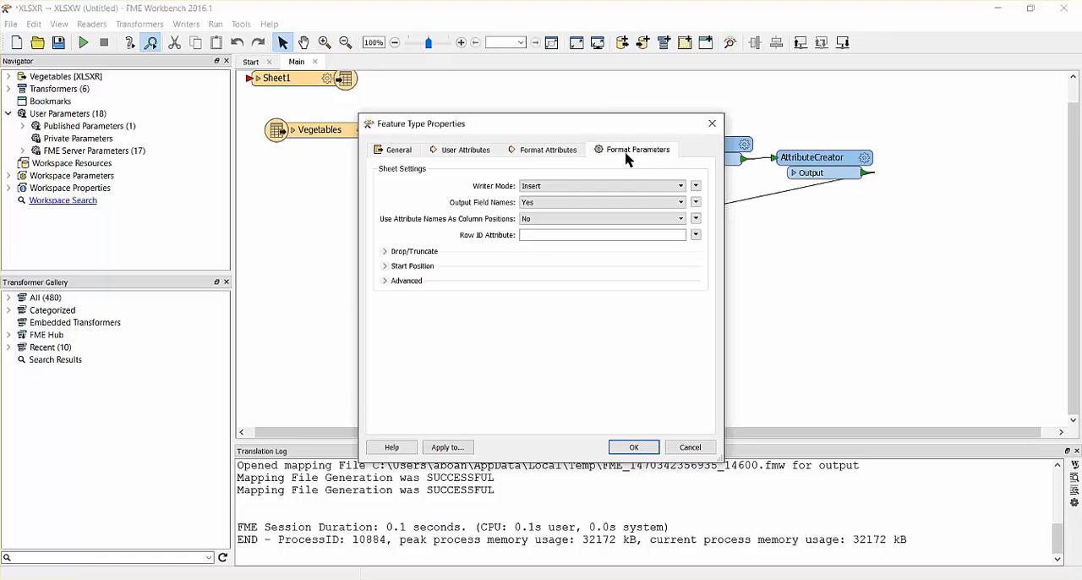
click(682, 202)
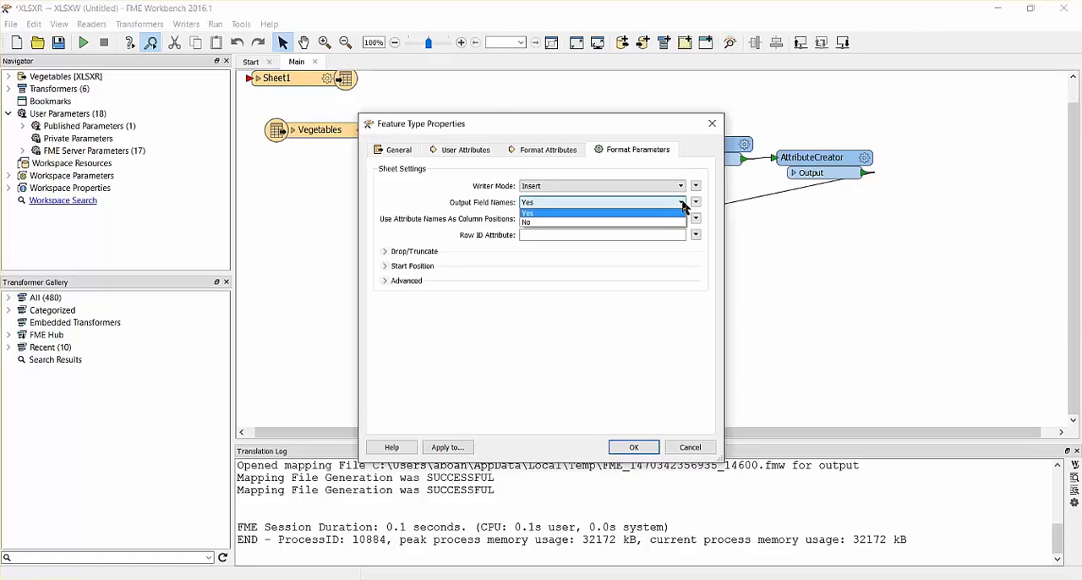
click(676, 221)
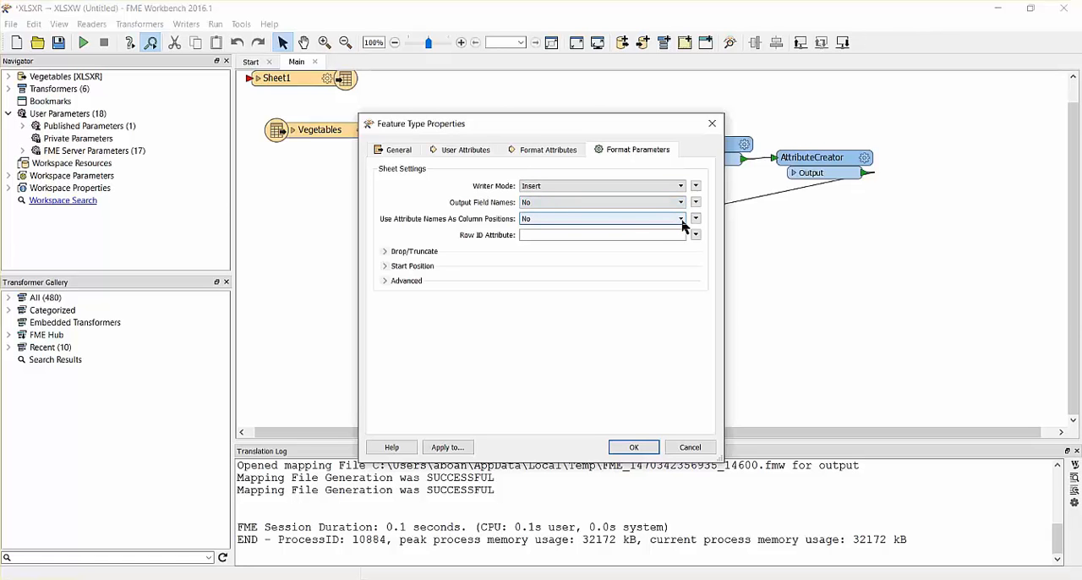
click(682, 220)
click(676, 233)
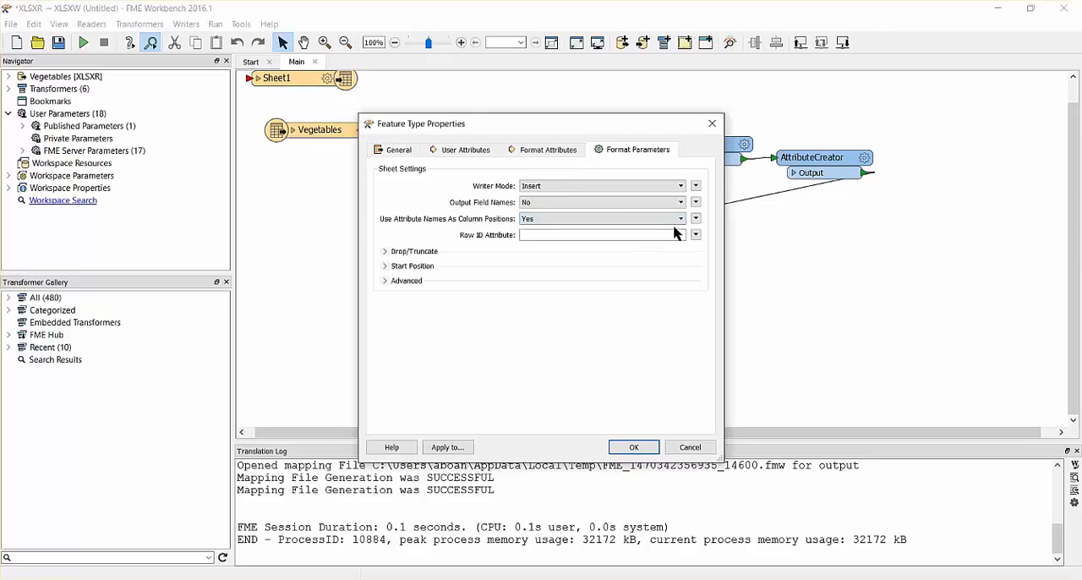
- Define the sheet's user attributes A, B, C, D and E and accept the feature type properties
click(474, 150)
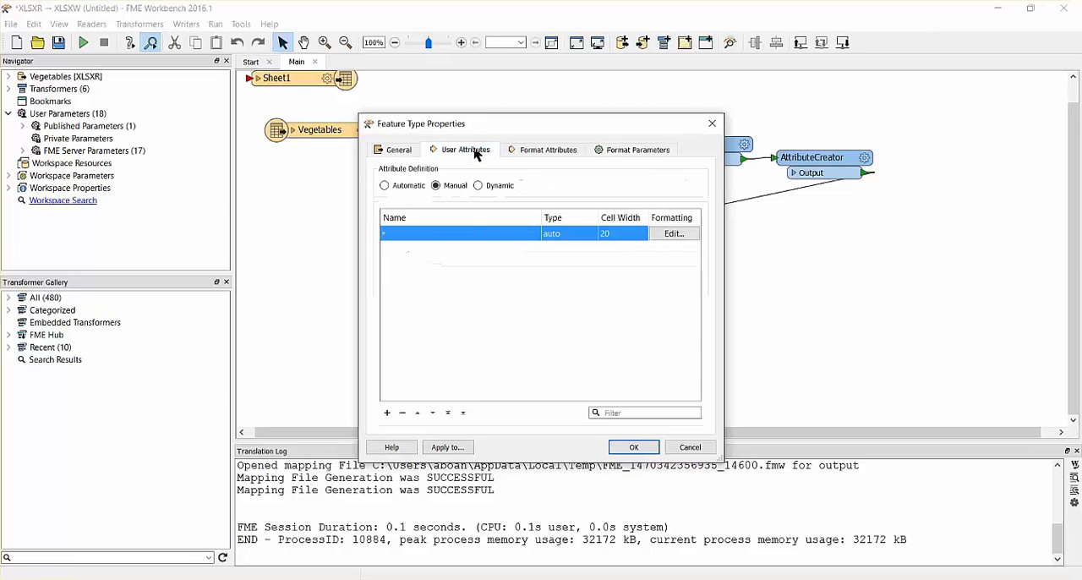
click(430, 233)
text(A)
key(Return)
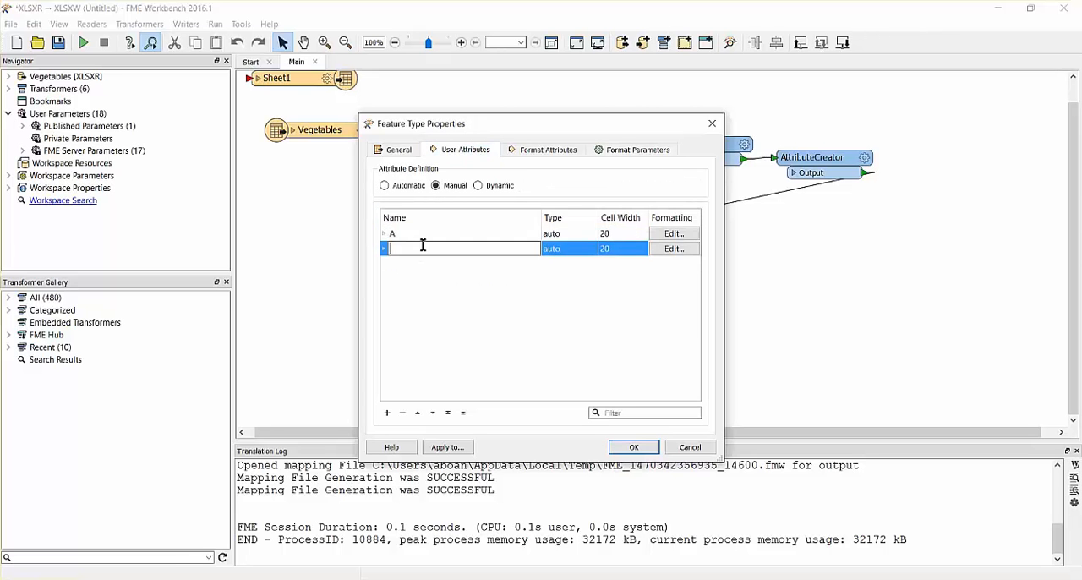
text(B)
key(Return)
text(C)
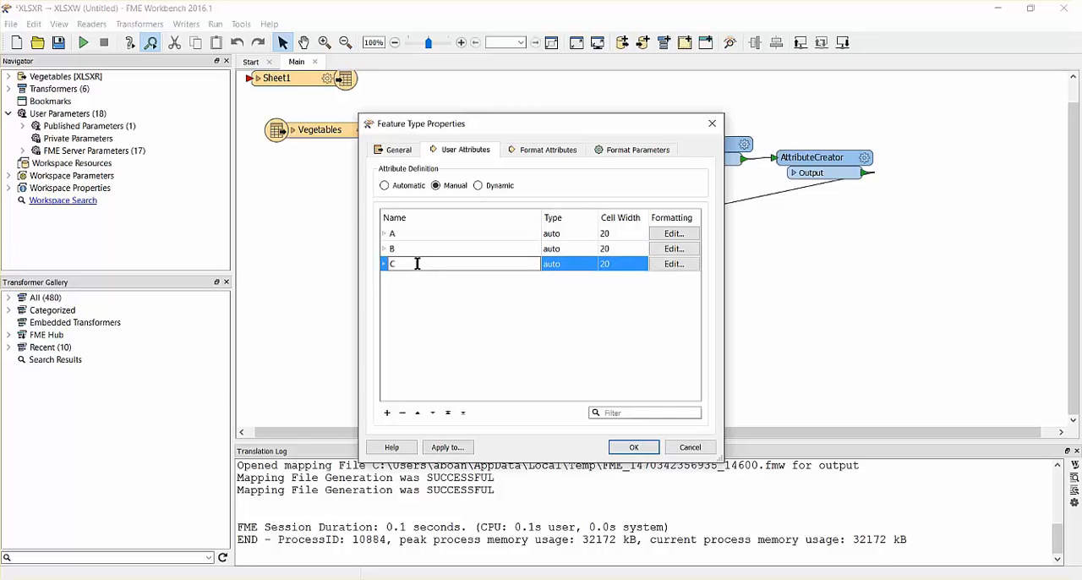
key(Return)
text(D)
key(Return)
text(E)
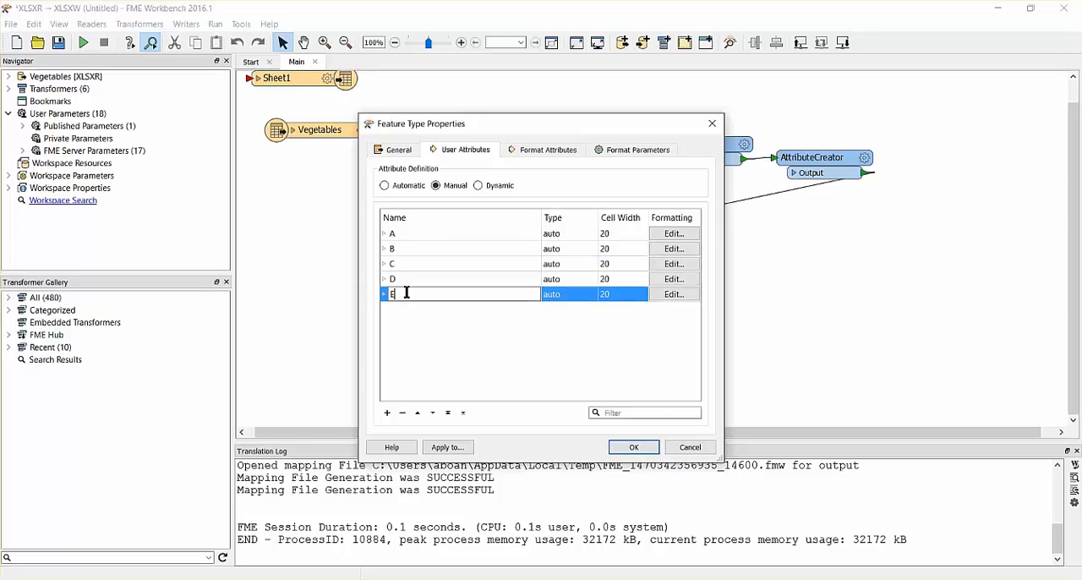
click(630, 448)
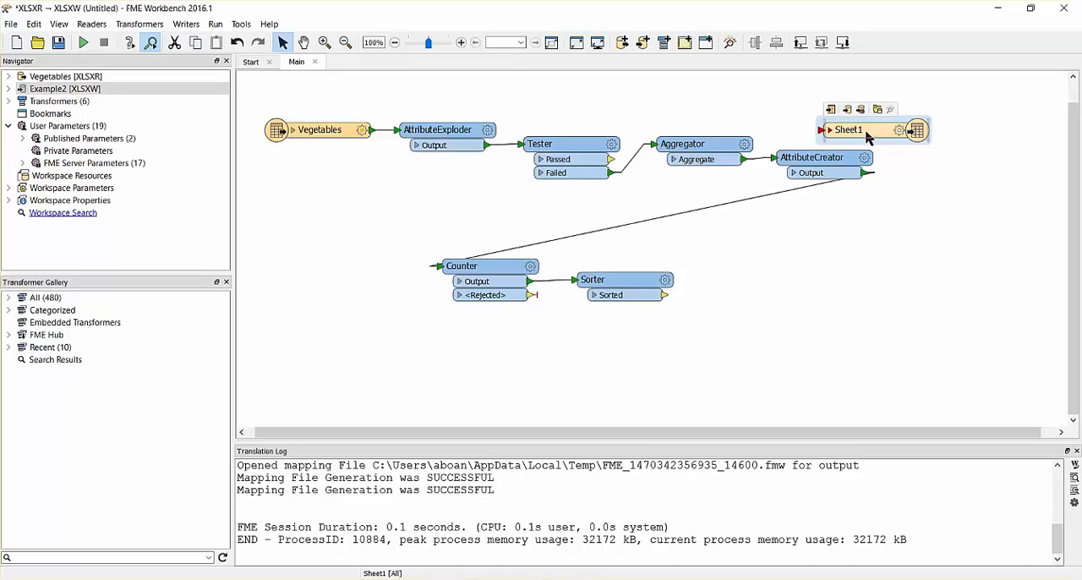
- Place the Sheet1 writer feature type beside the Sorter, connected to its Sorted port, and expand its attribute list
drag(865, 133, 800, 294)
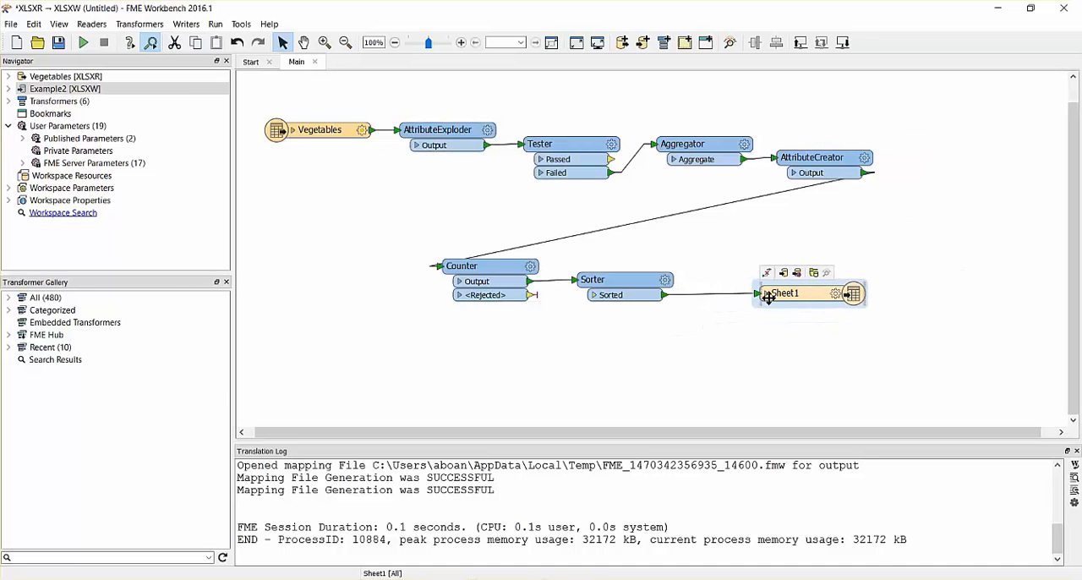
click(766, 293)
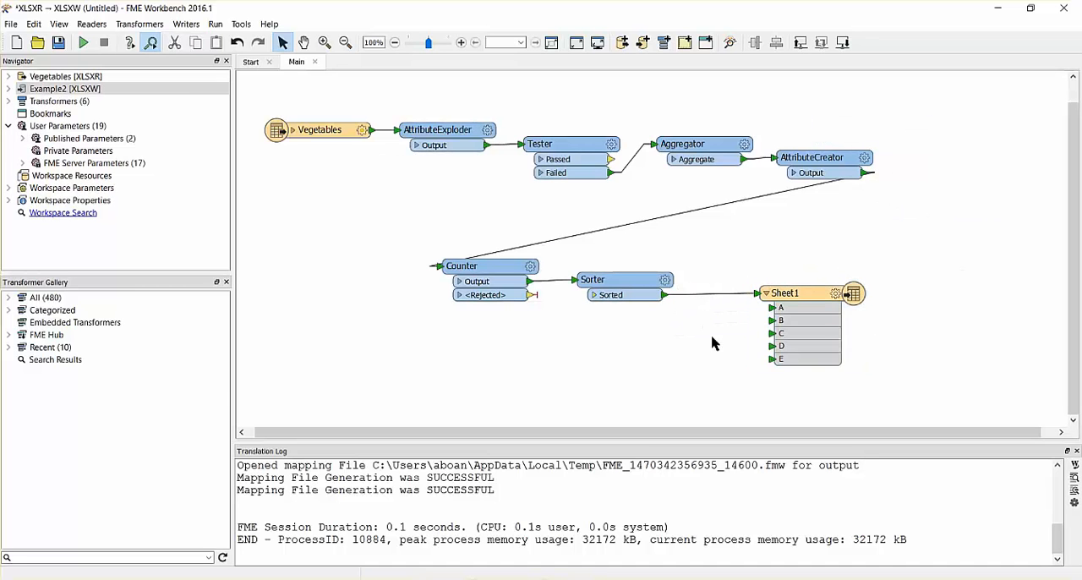
- Run the workspace translation and open the written Example2.xlsx in Excel to check the transposed table
click(83, 42)
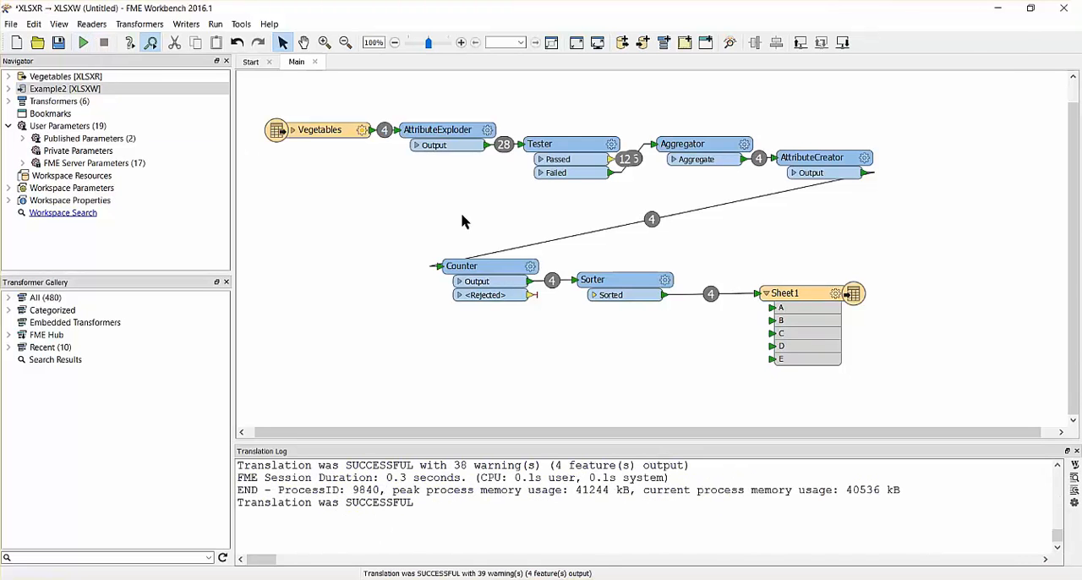
right_click(794, 300)
click(846, 290)
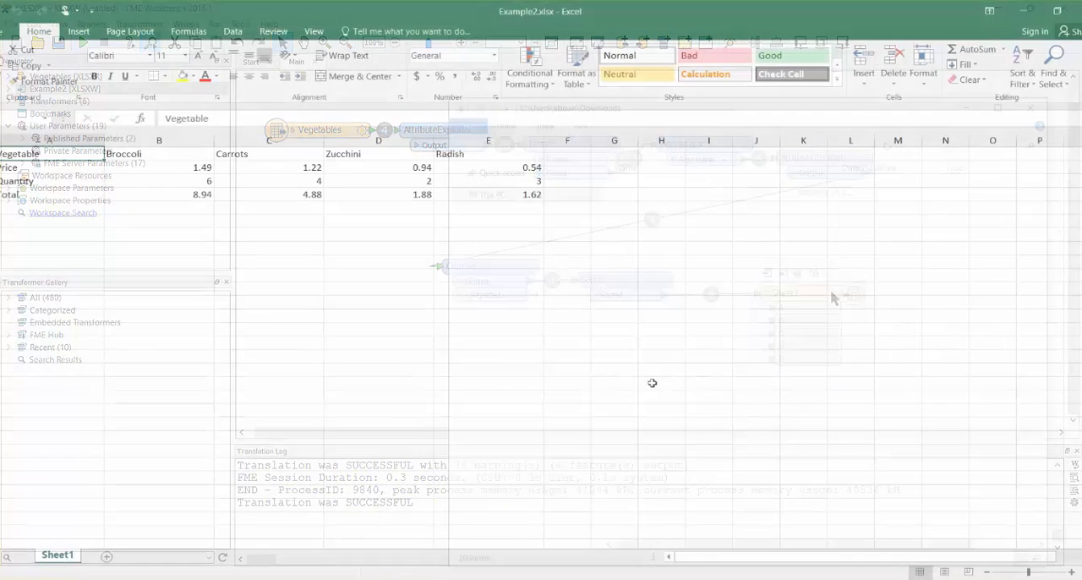